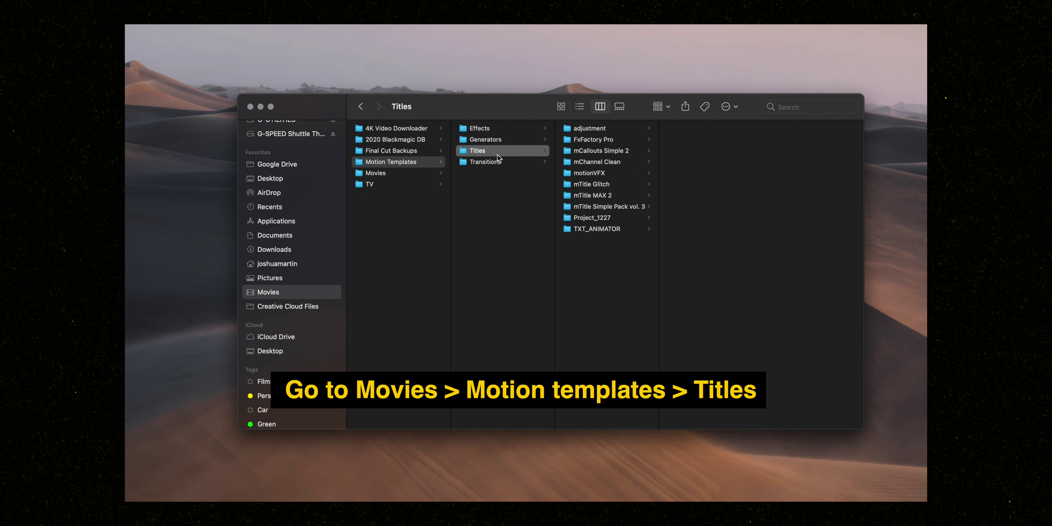
# Look through the installed title template folders, including adjustment, FxFactory Pro, motionVFX and TXT_ANIMATOR
pyautogui.click(590, 128)
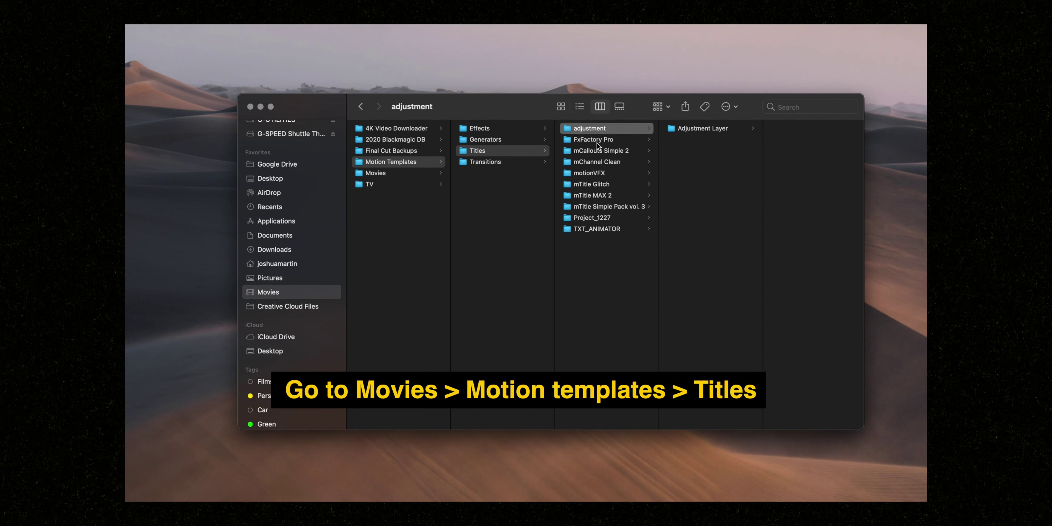
pyautogui.click(597, 141)
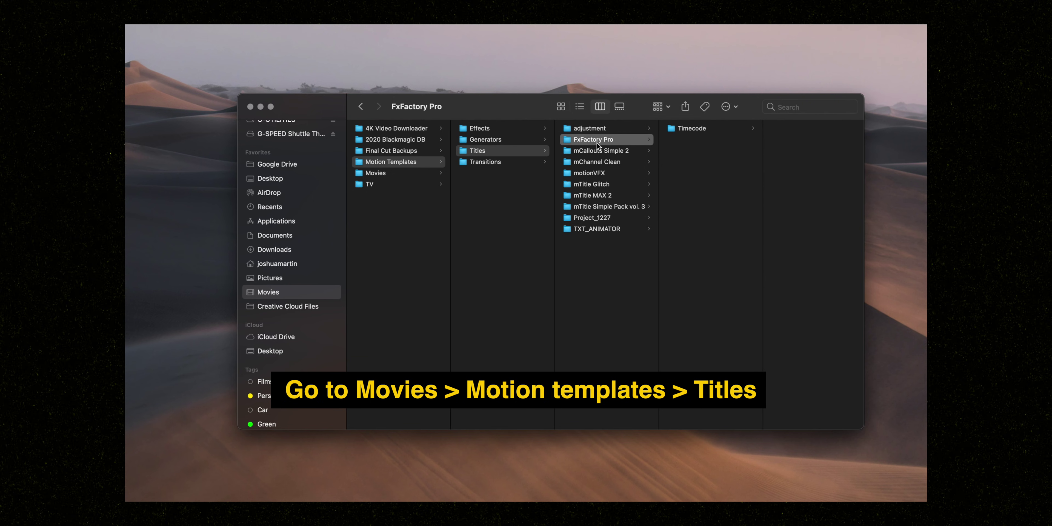
pyautogui.click(601, 158)
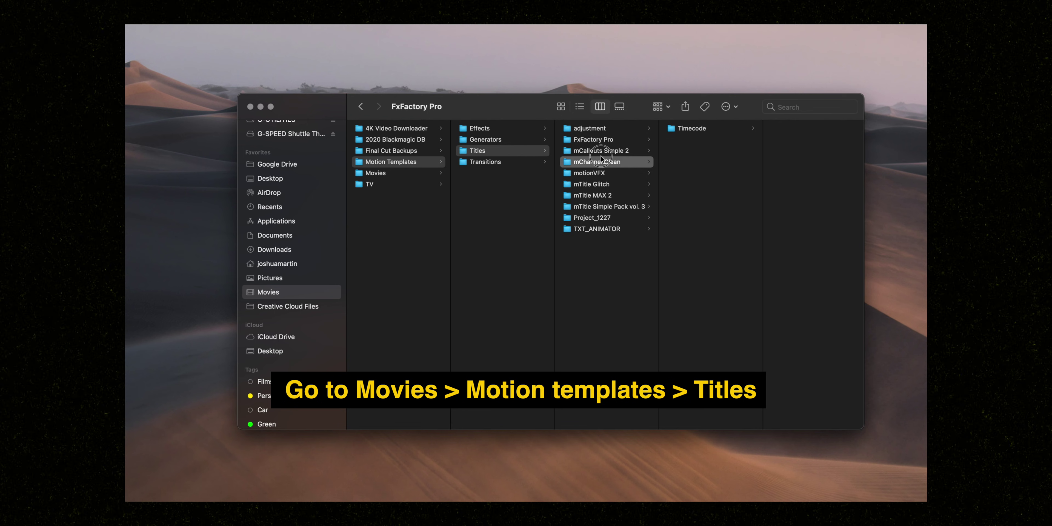
pyautogui.click(600, 173)
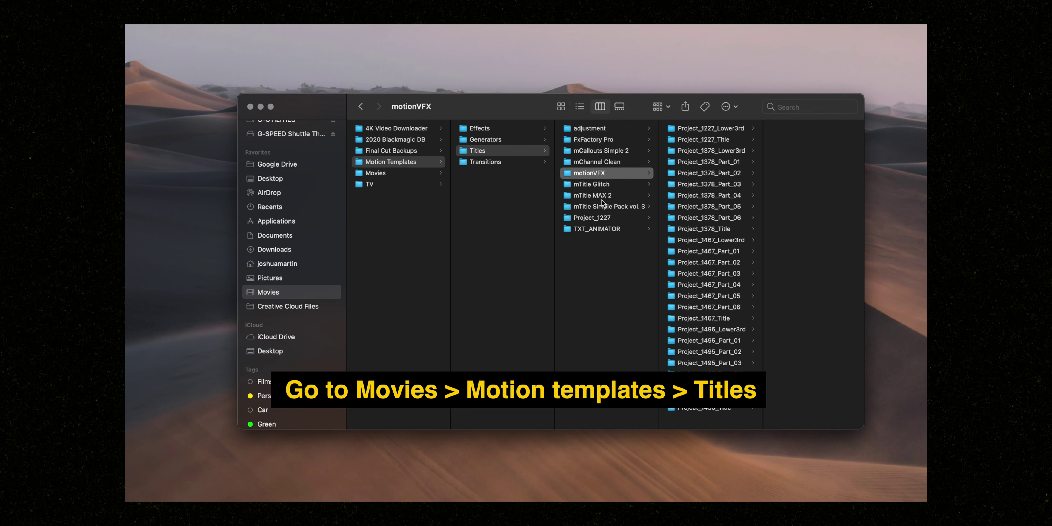
pyautogui.click(607, 227)
pyautogui.click(614, 219)
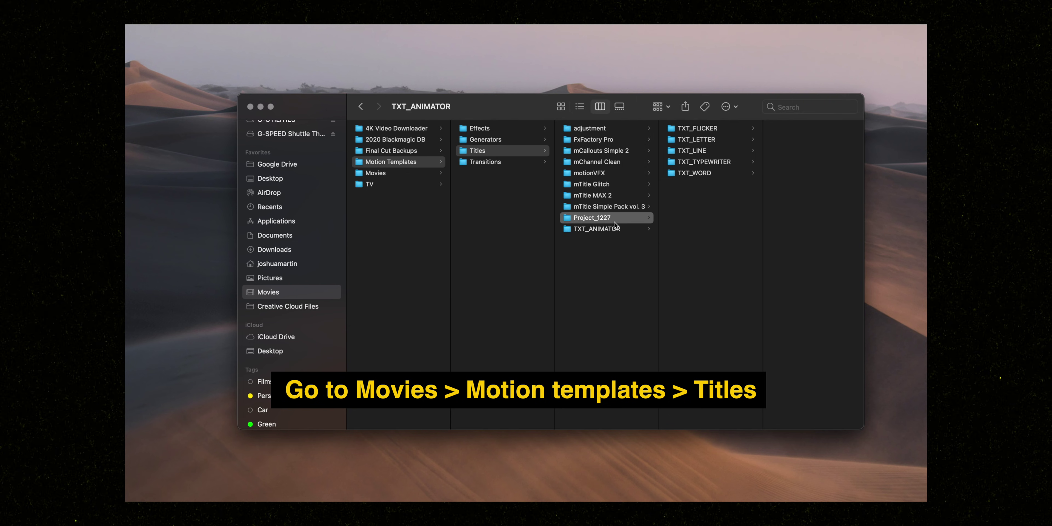
pyautogui.click(616, 197)
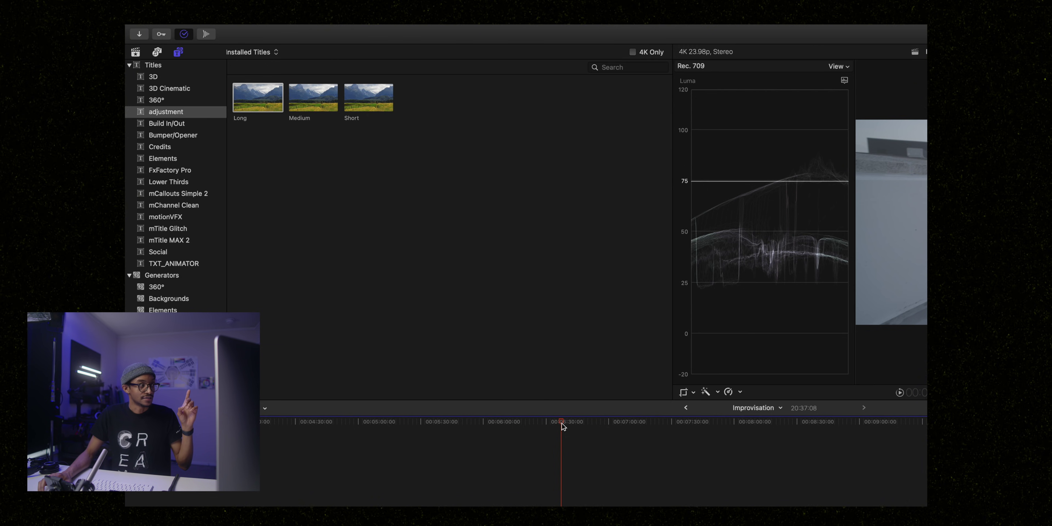
# In Final Cut Pro, show the adjustment titles and add the Long adjustment layer above the clips in the Improvisation timeline
pyautogui.click(135, 52)
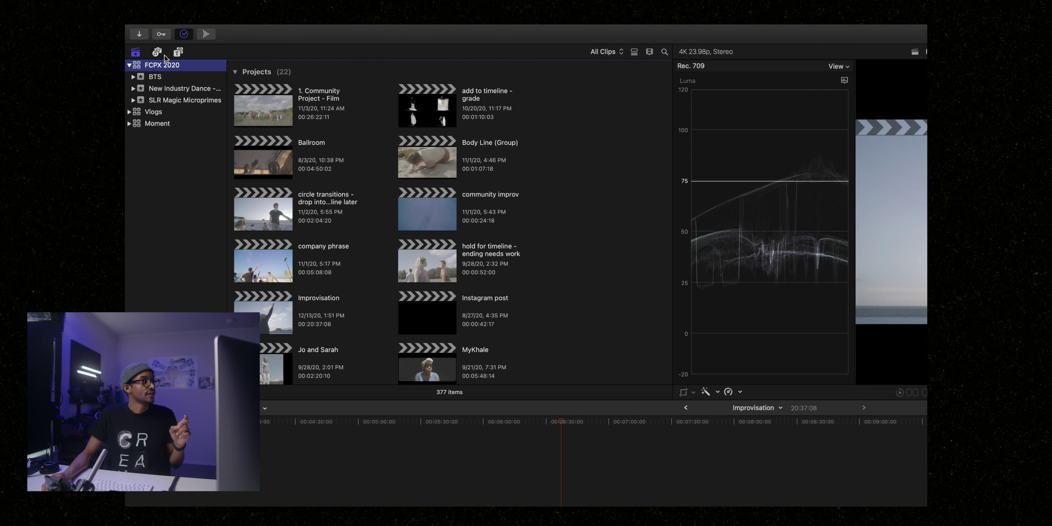
pyautogui.click(178, 54)
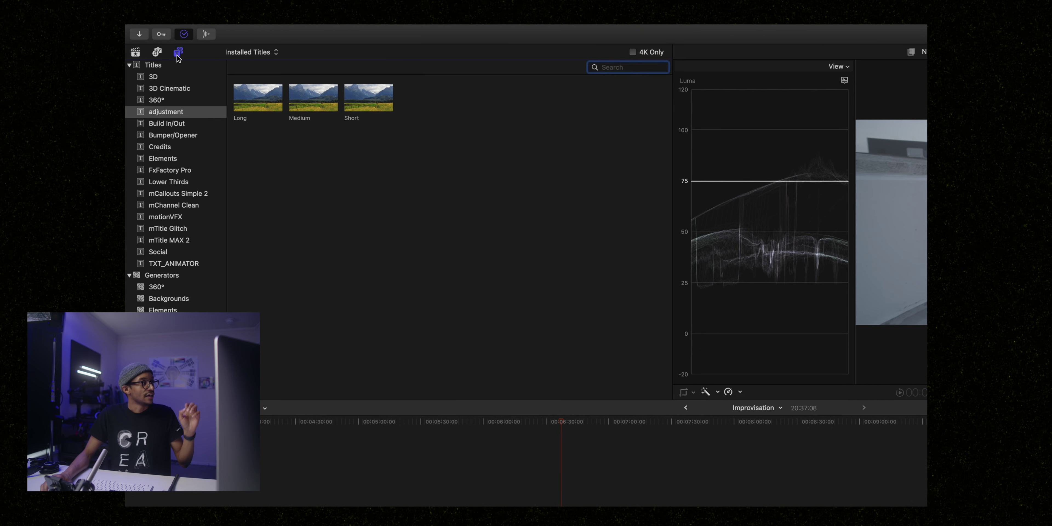
pyautogui.click(175, 113)
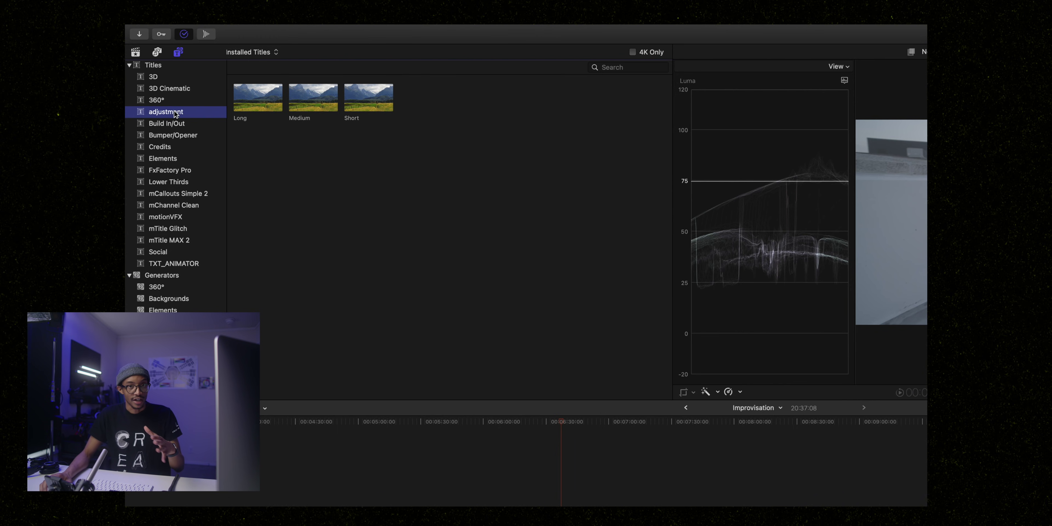
pyautogui.click(255, 101)
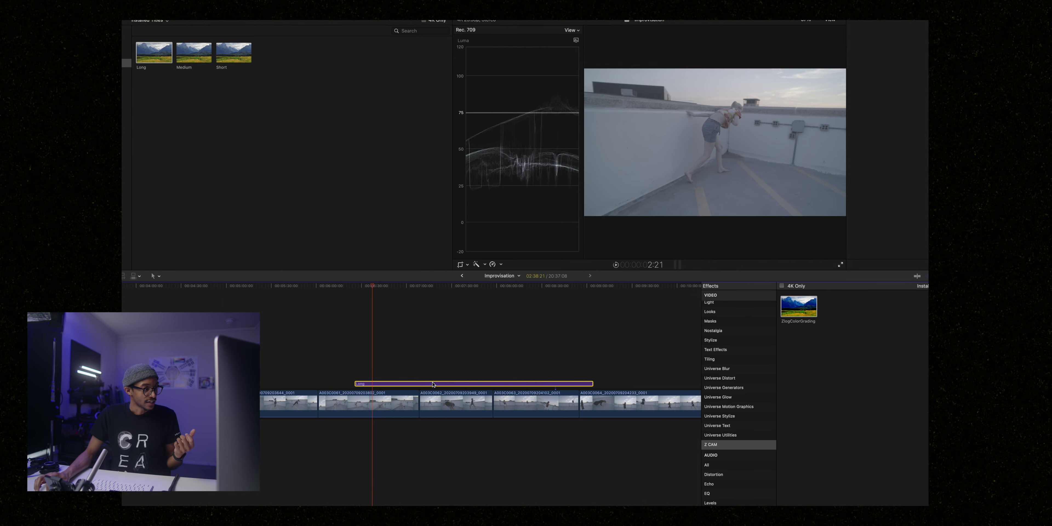
# Apply the ZlogColorGrading effect from the Z CAM category to the Long adjustment layer and check it on a clip beneath
pyautogui.click(475, 385)
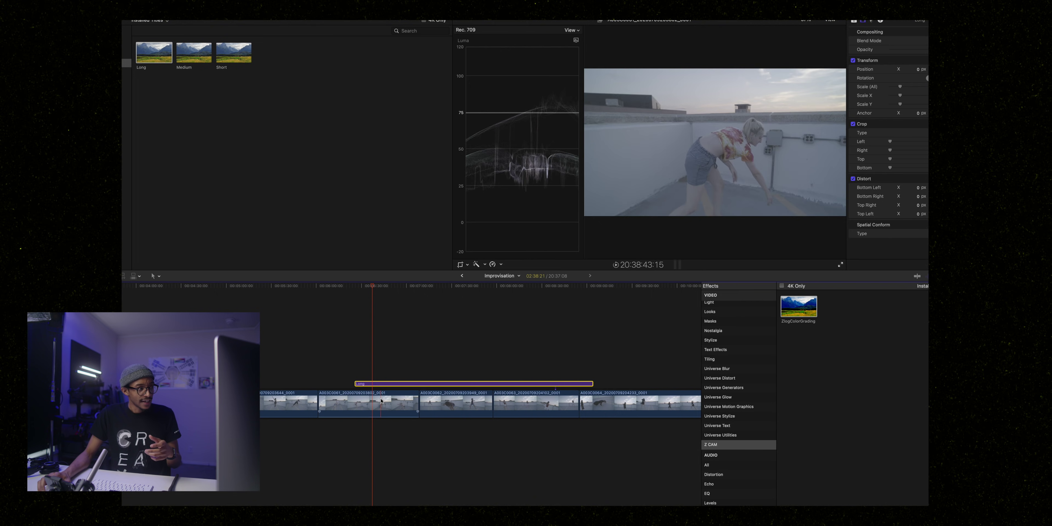
pyautogui.moveTo(406, 289); pyautogui.dragTo(582, 291)
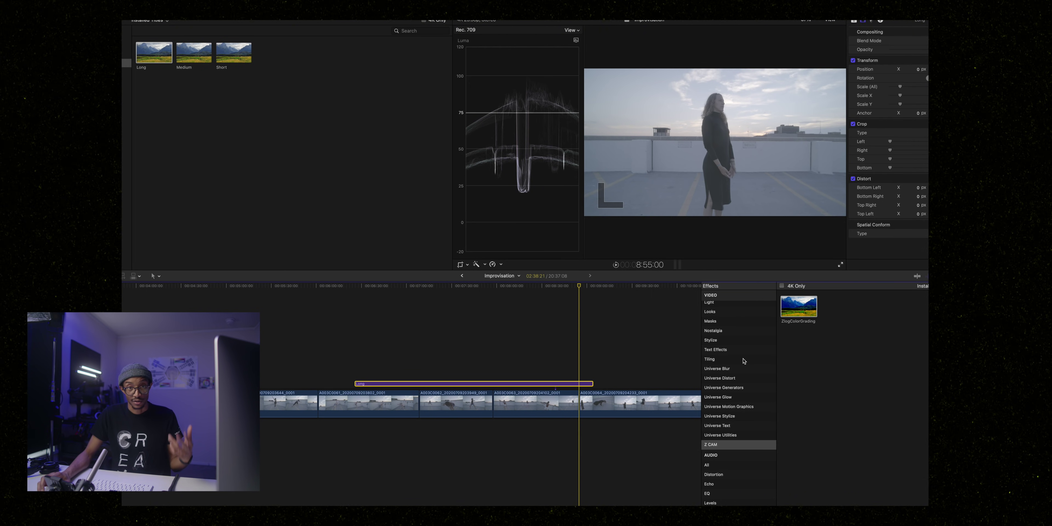
pyautogui.moveTo(790, 309); pyautogui.dragTo(444, 385)
pyautogui.moveTo(444, 288)
pyautogui.mouseDown()
pyautogui.moveTo(376, 291)
pyautogui.moveTo(449, 295)
pyautogui.mouseUp()
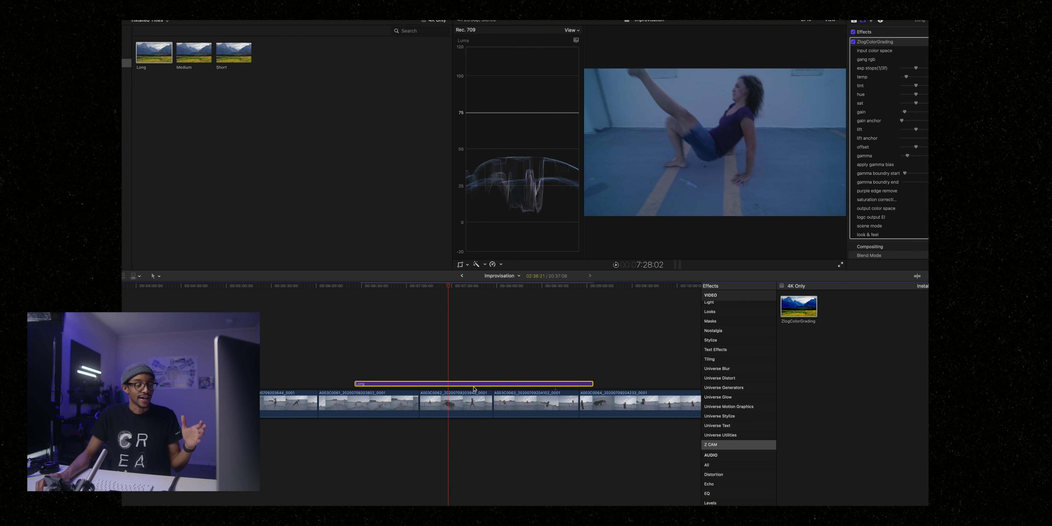
# Switch to Chrome and look through the featured and popular products on the ezracohen.tv page
pyautogui.scroll(-1, 915, 95)
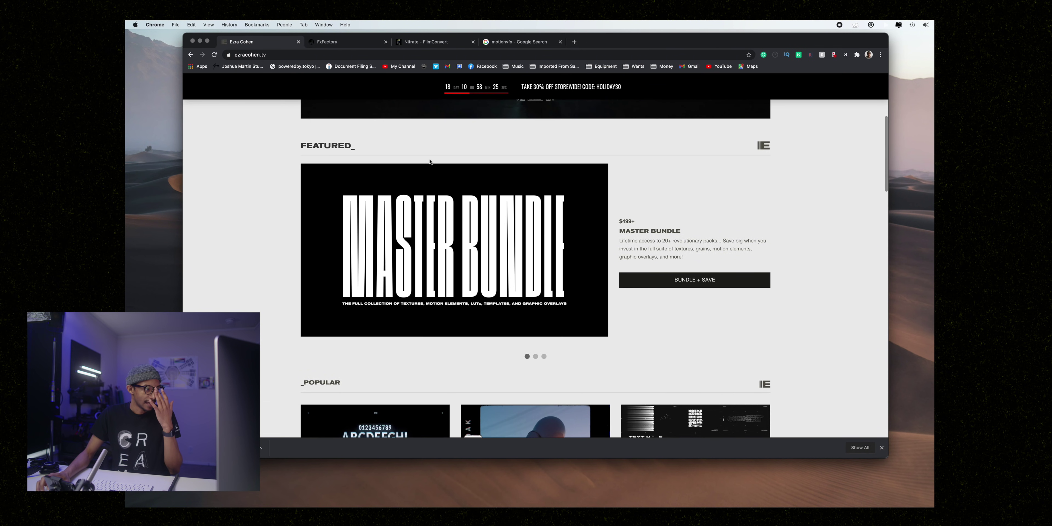
pyautogui.scroll(-3, 430, 162)
pyautogui.scroll(-1, 429, 162)
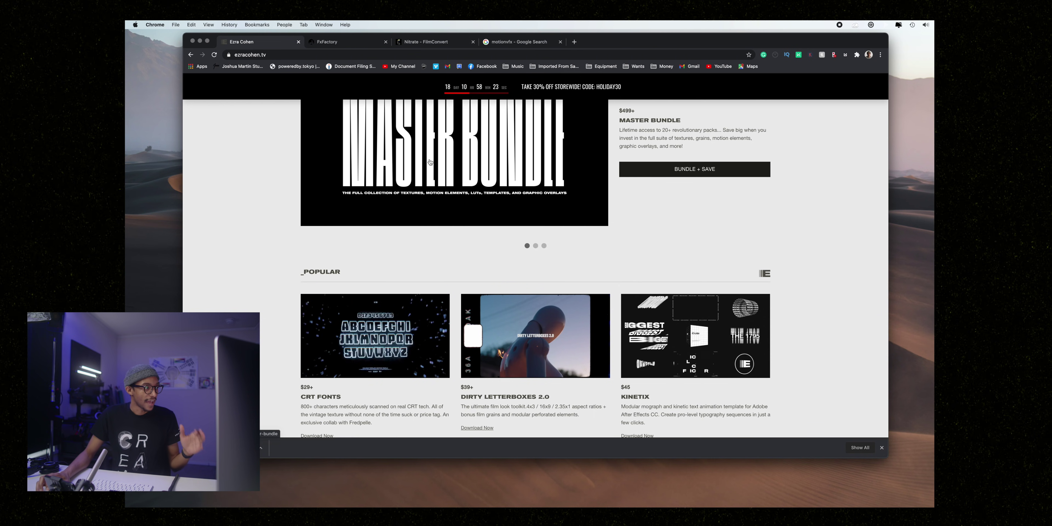
pyautogui.scroll(-2, 554, 208)
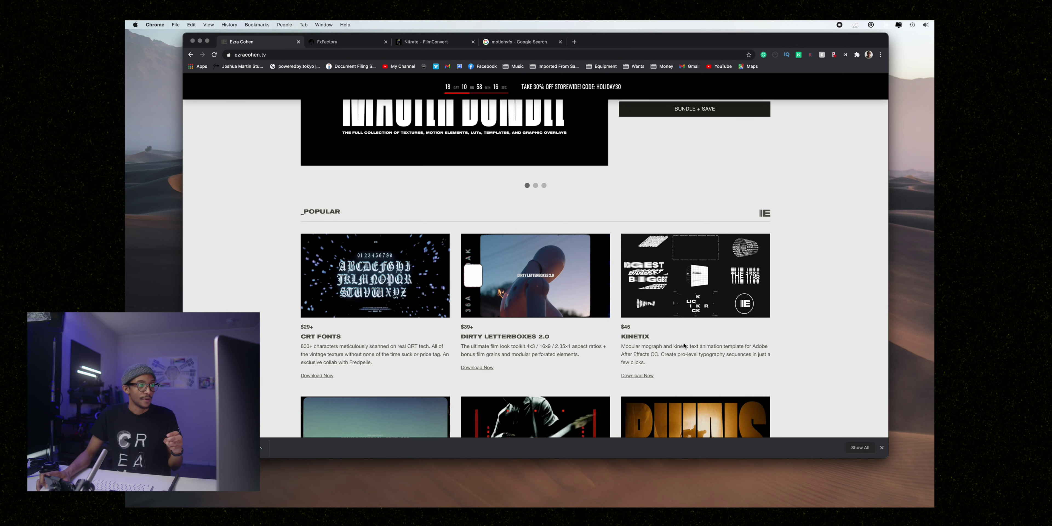
pyautogui.scroll(-1, 685, 346)
pyautogui.scroll(-2, 685, 346)
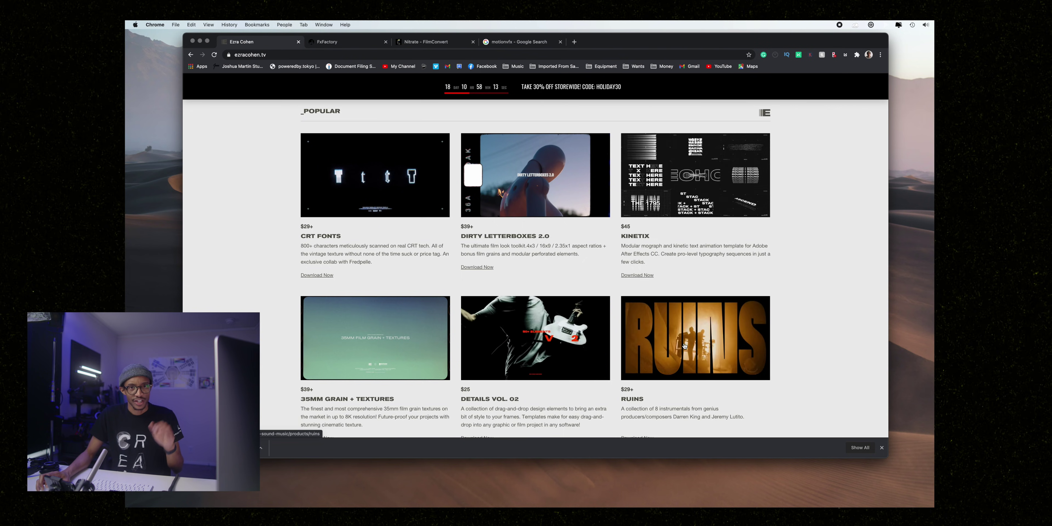
pyautogui.scroll(-2, 685, 346)
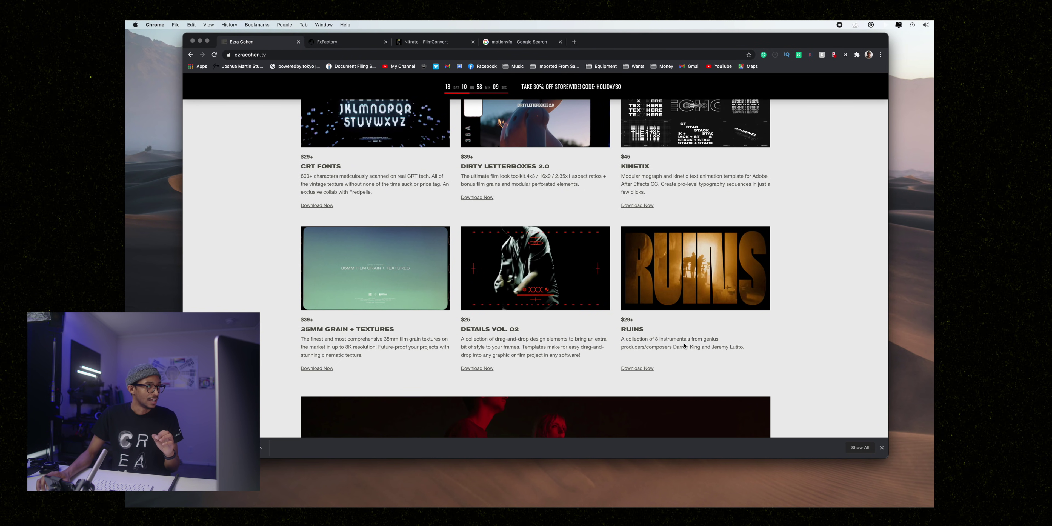
pyautogui.scroll(2, 684, 346)
pyautogui.scroll(2, 685, 346)
pyautogui.scroll(5, 685, 346)
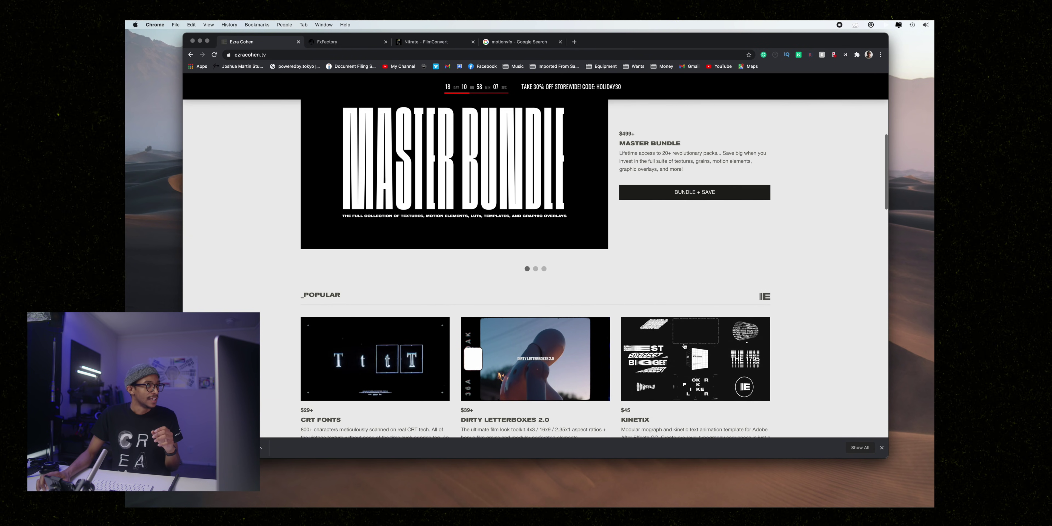
pyautogui.scroll(5, 684, 346)
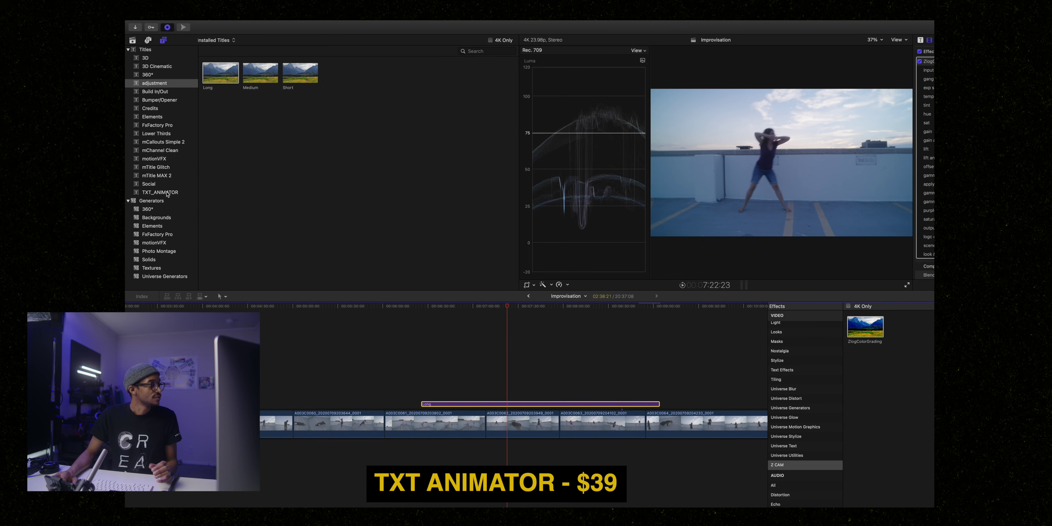
# Back in Final Cut Pro, preview the TXT_FLICKER, TXT_LETTER, TXT_LINE, TXT_TYPEWRITER and TXT_WORD titles in the TXT_ANIMATOR category
pyautogui.click(167, 192)
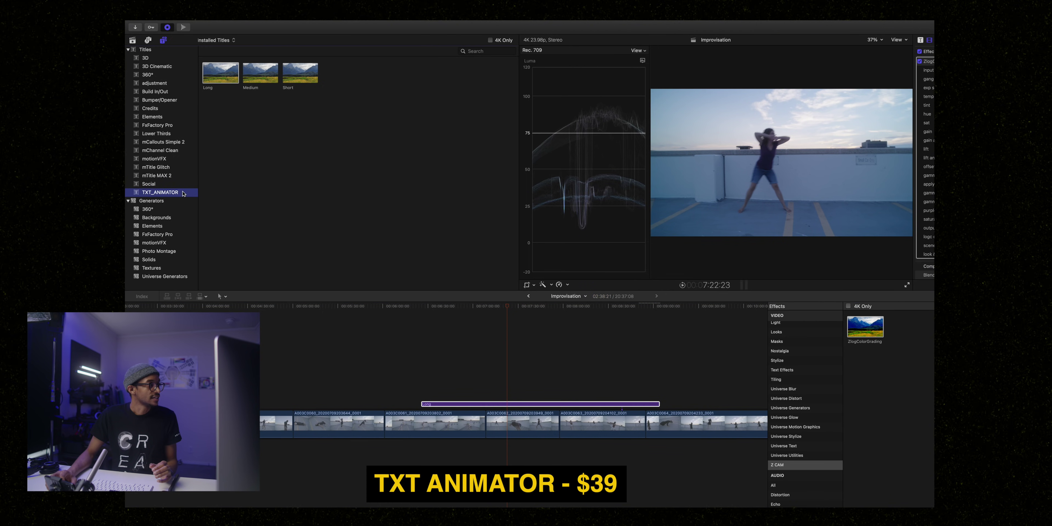
pyautogui.click(221, 81)
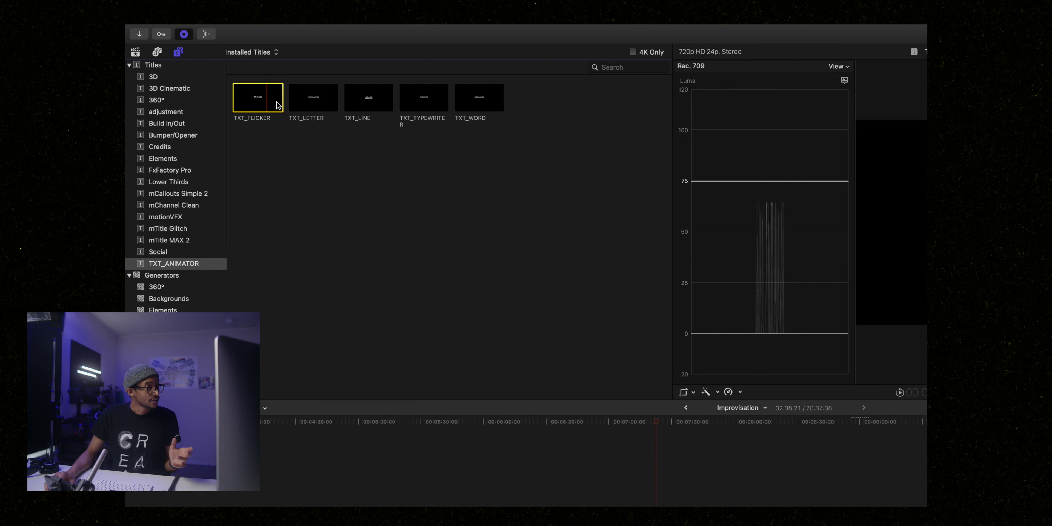
pyautogui.click(311, 102)
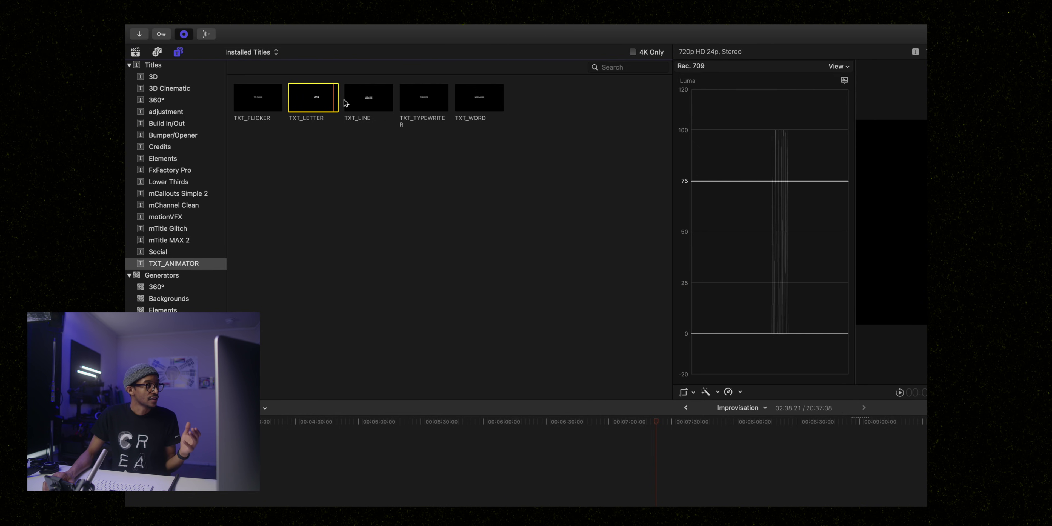
pyautogui.click(367, 102)
pyautogui.click(421, 104)
pyautogui.click(476, 100)
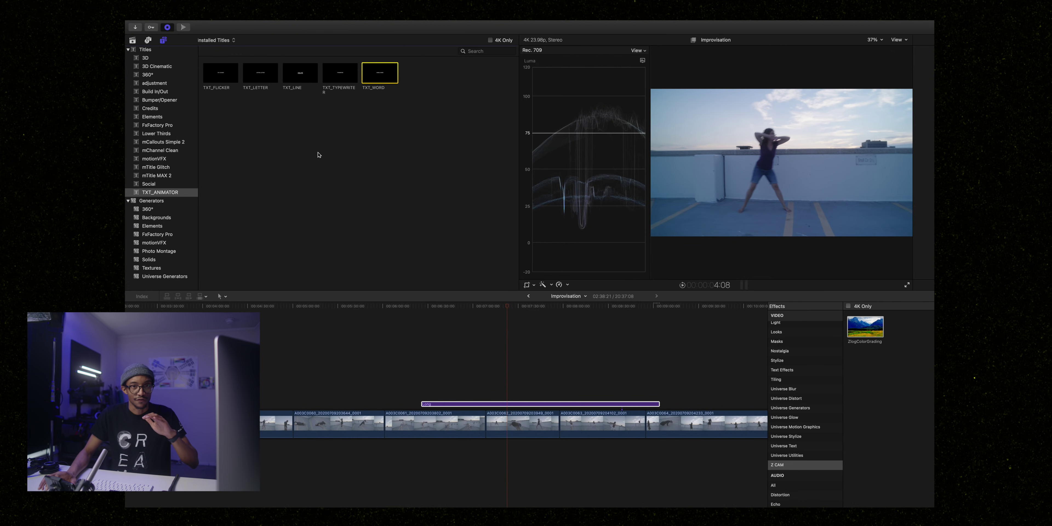
# Add the TXT_FLICKER title above the Long adjustment layer in the timeline and play it from its start
pyautogui.moveTo(221, 74); pyautogui.dragTo(497, 396)
pyautogui.moveTo(514, 312); pyautogui.dragTo(493, 310)
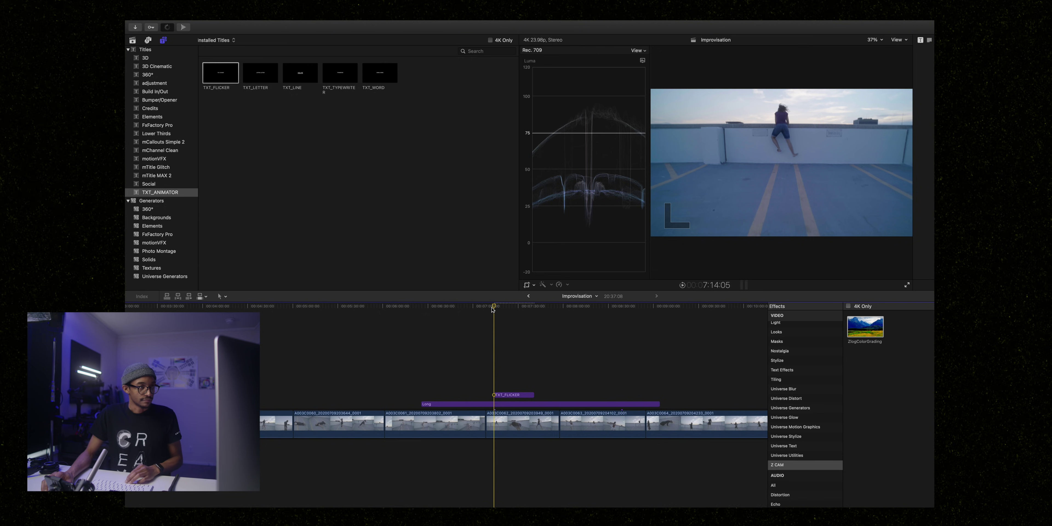
pyautogui.press('space')
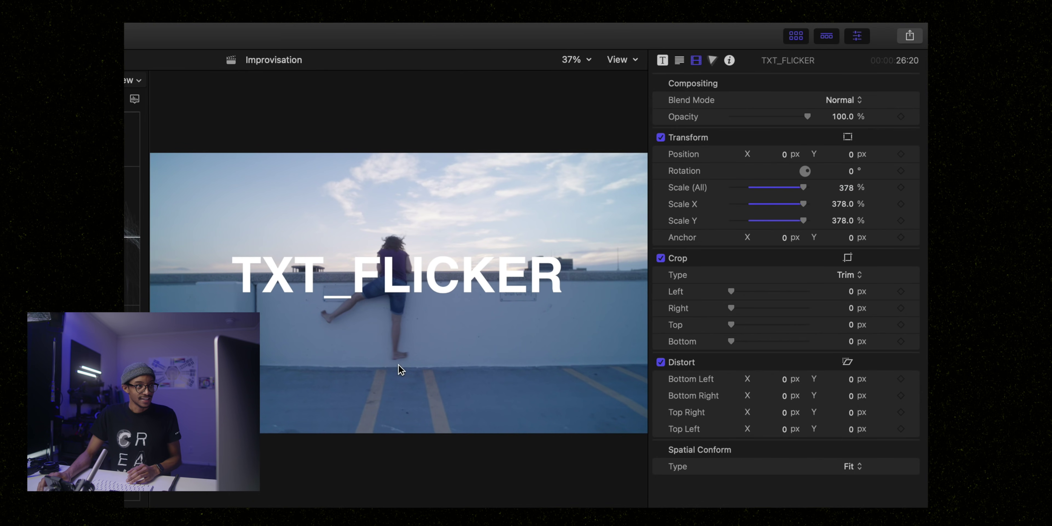
# Move the TXT_FLICKER text slightly down to about X 1.61 px, Y -31.5 px, select its text and play the animation
pyautogui.moveTo(780, 163); pyautogui.dragTo(780, 162)
pyautogui.moveTo(395, 293); pyautogui.dragTo(395, 305)
pyautogui.doubleClick(395, 306)
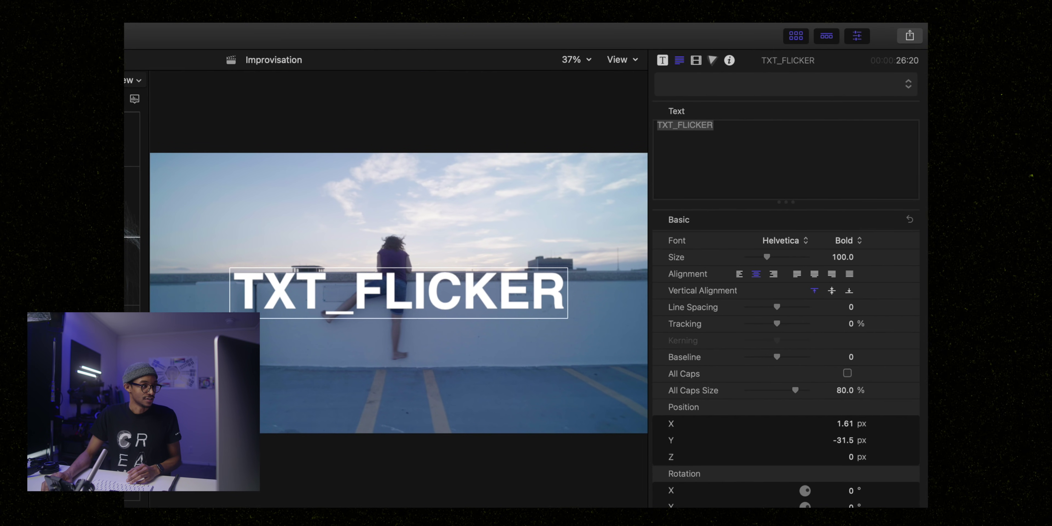
pyautogui.press('space')
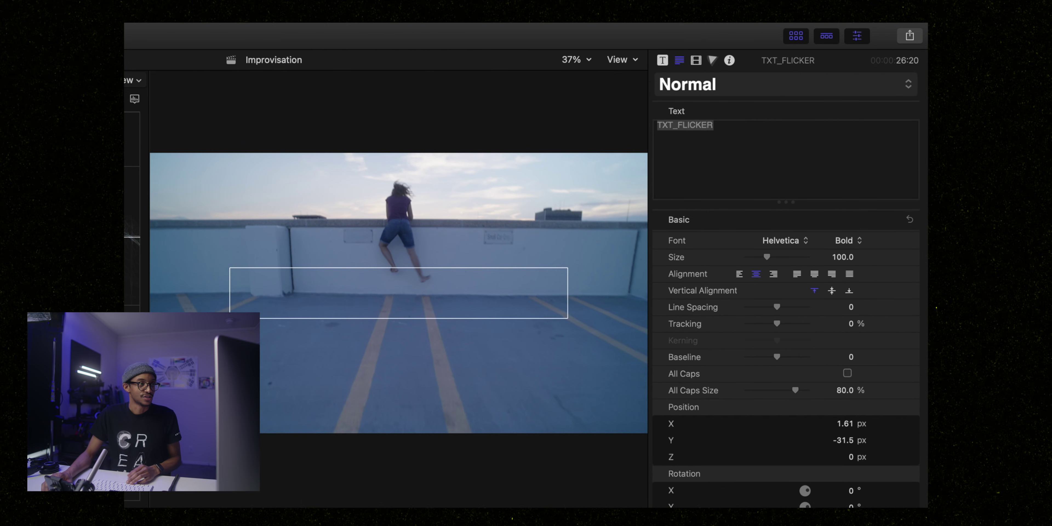
pyautogui.press('space')
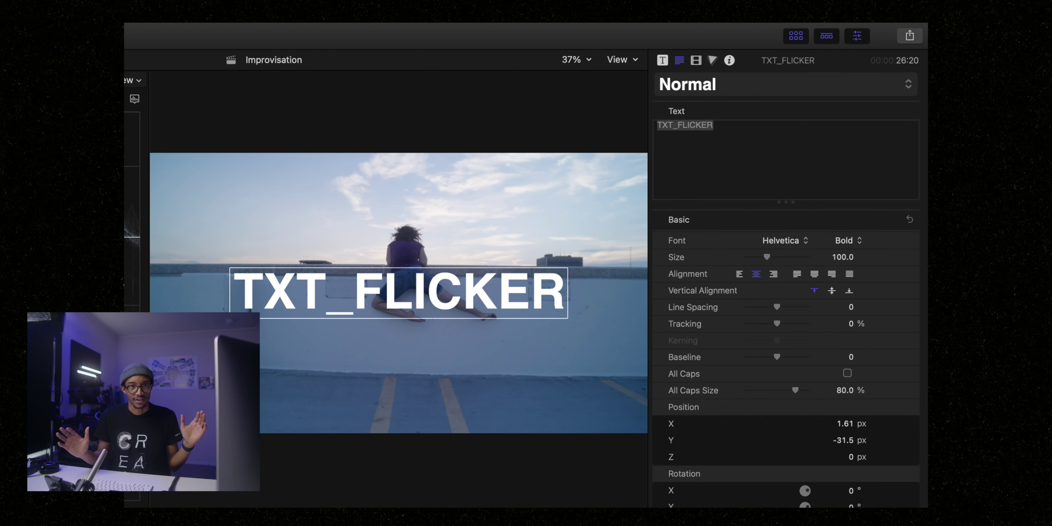
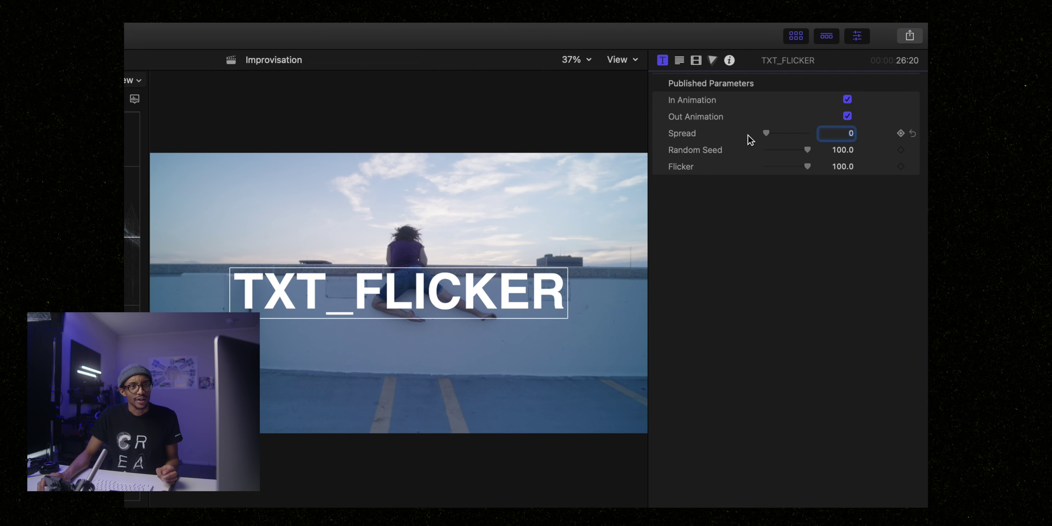
# Set the TXT_FLICKER title's Spread parameter to 2.81, keeping Random Seed and Flicker at 100
pyautogui.moveTo(768, 134)
pyautogui.mouseDown()
pyautogui.moveTo(784, 132)
pyautogui.moveTo(767, 133)
pyautogui.mouseUp()
pyautogui.click(804, 151)
pyautogui.click(807, 166)
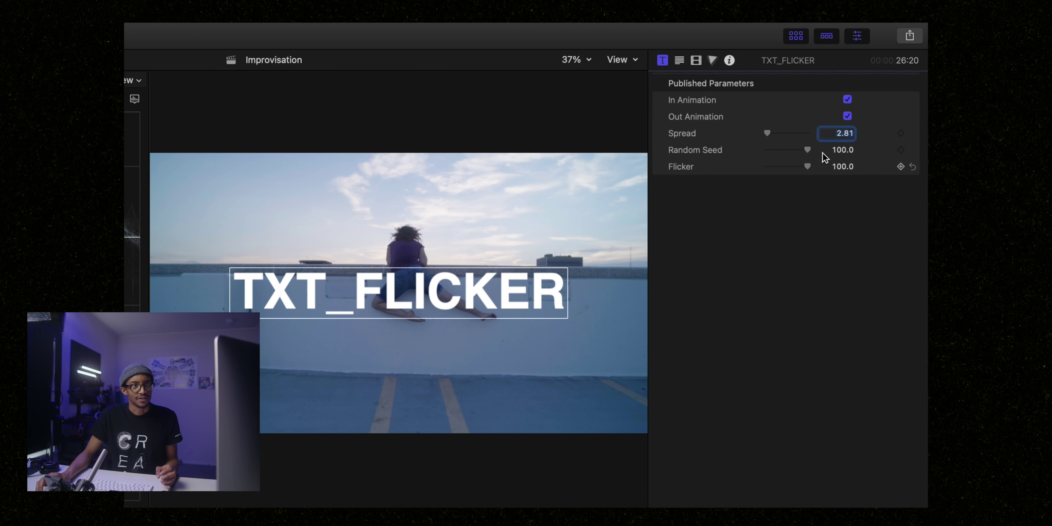
pyautogui.click(842, 133)
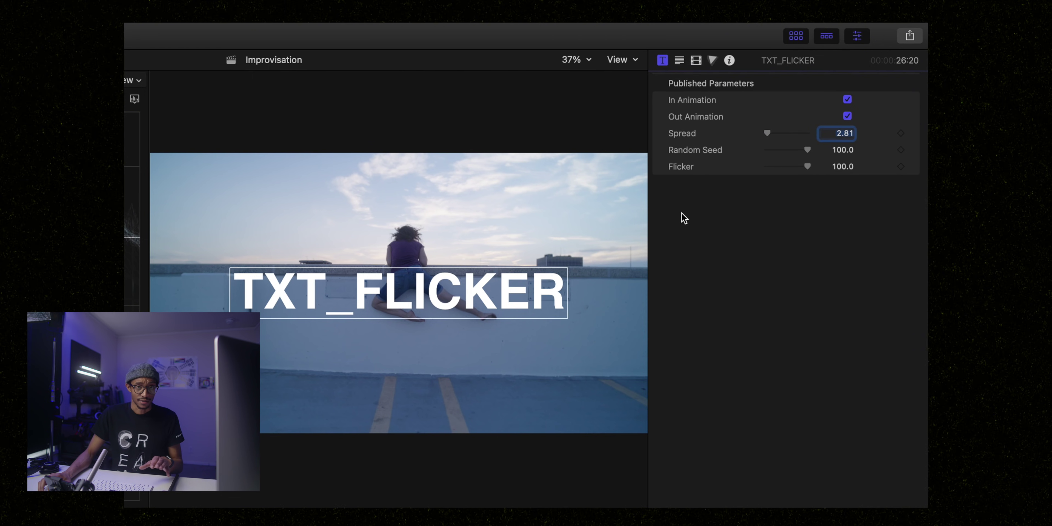
pyautogui.click(571, 516)
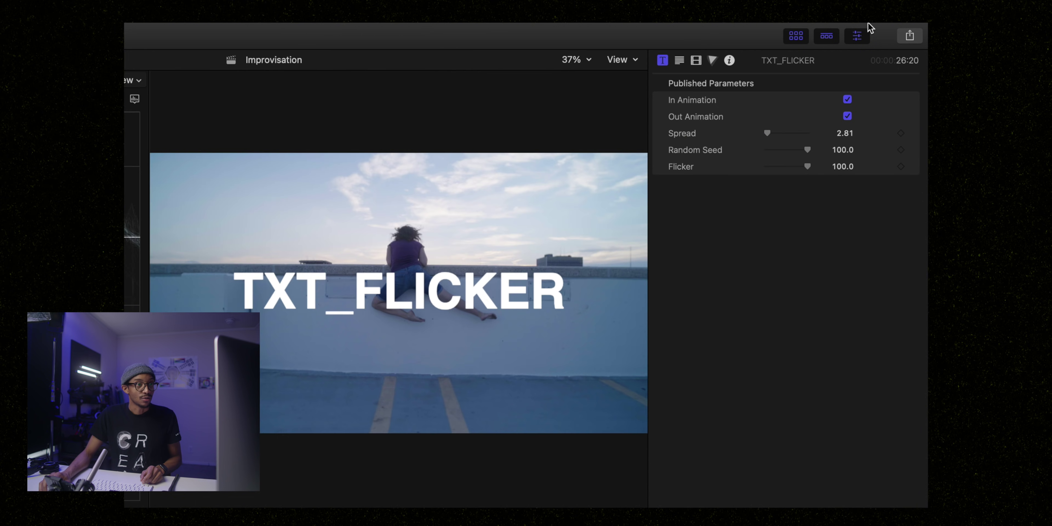
# Scale the TXT_FLICKER title up to 715% in its Transform settings
pyautogui.click(680, 61)
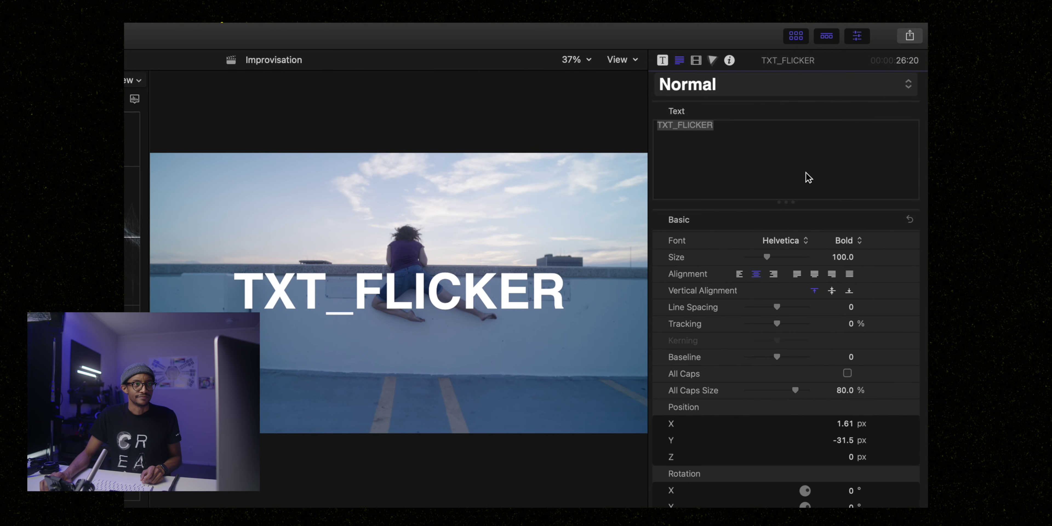
pyautogui.click(696, 60)
pyautogui.moveTo(845, 187); pyautogui.dragTo(842, 204)
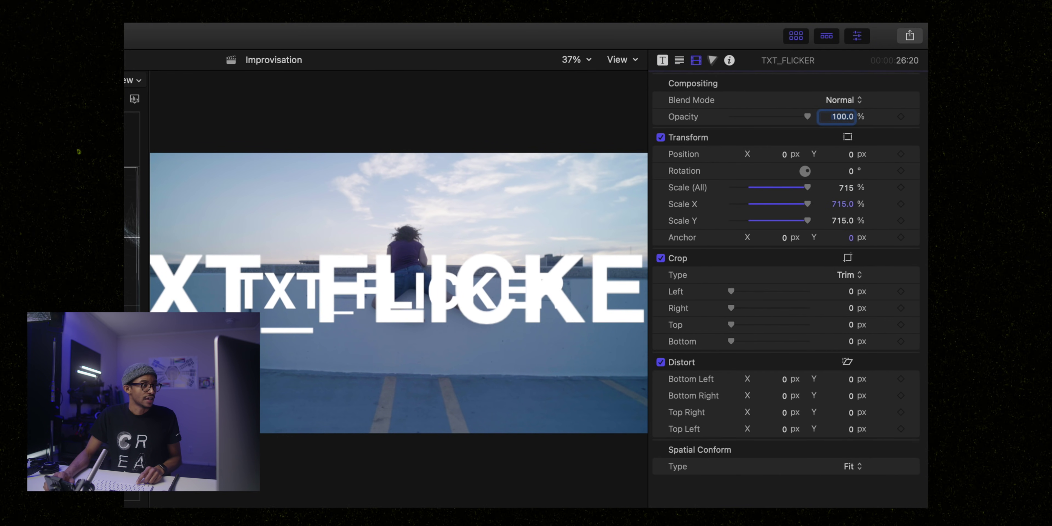
# Play the enlarged TXT_FLICKER title and switch to the browser to review the MotionVFX mLUT Movie product page
pyautogui.press('space')
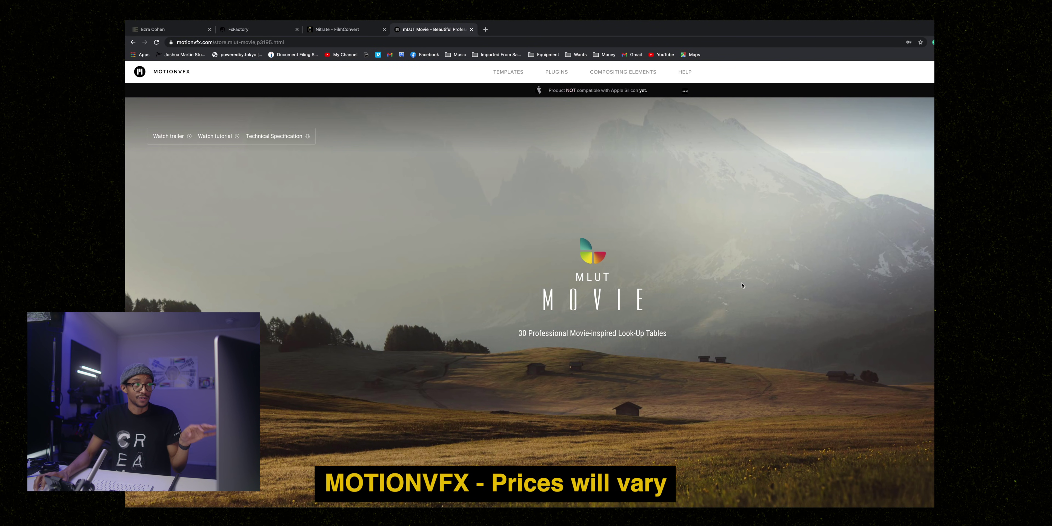
pyautogui.scroll(-10, 743, 285)
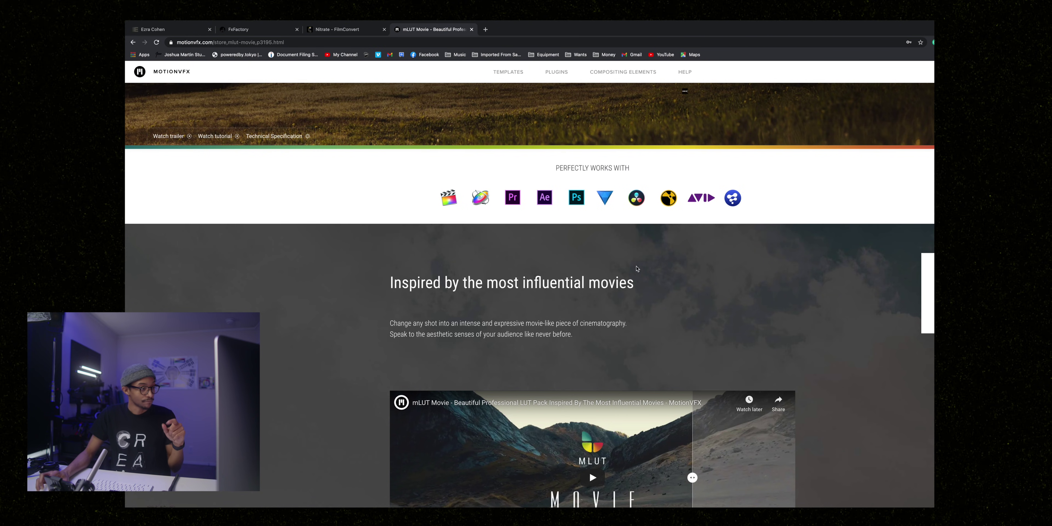
pyautogui.scroll(-5, 638, 238)
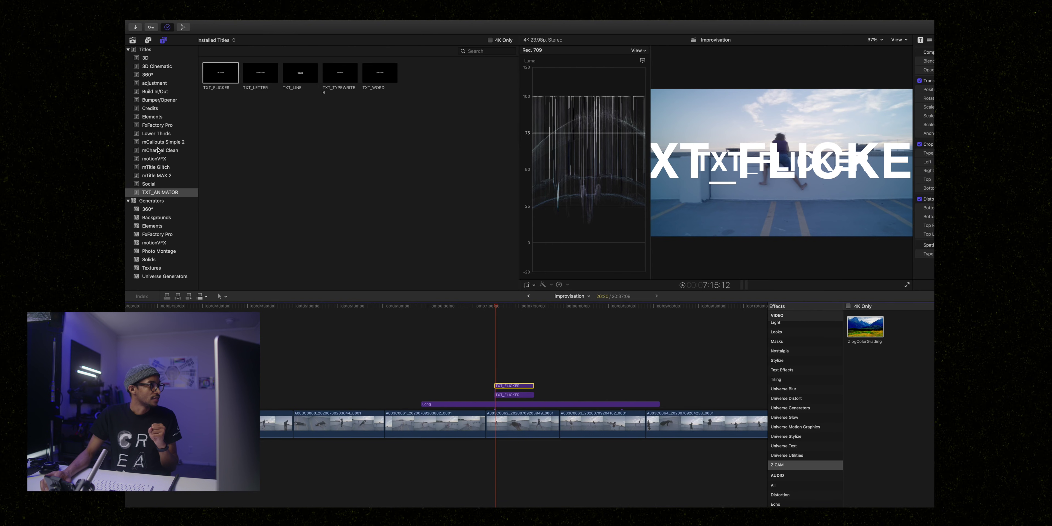
# Return to Final Cut Pro and browse the installed mCallouts Simple 2 and mChannel Clean title collections
pyautogui.click(159, 145)
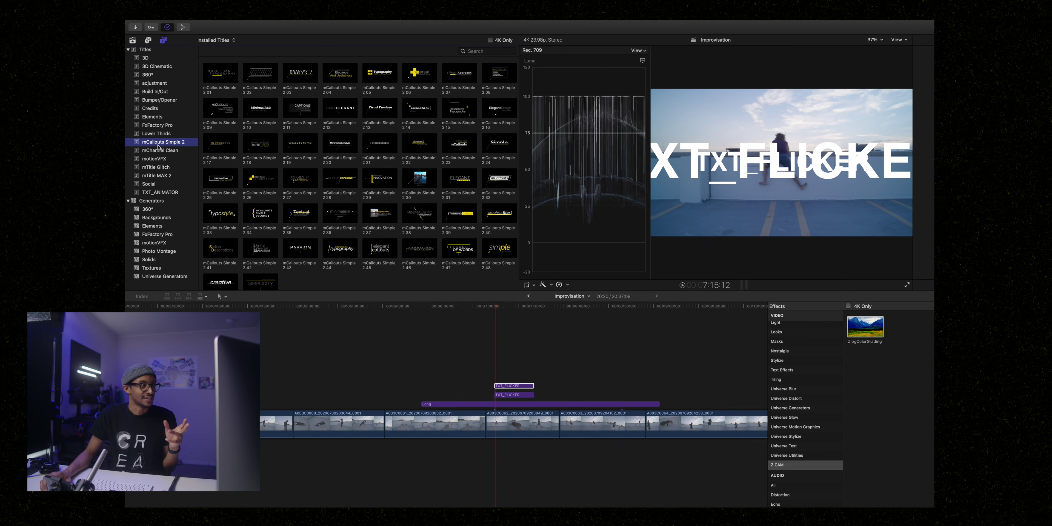
pyautogui.click(495, 175)
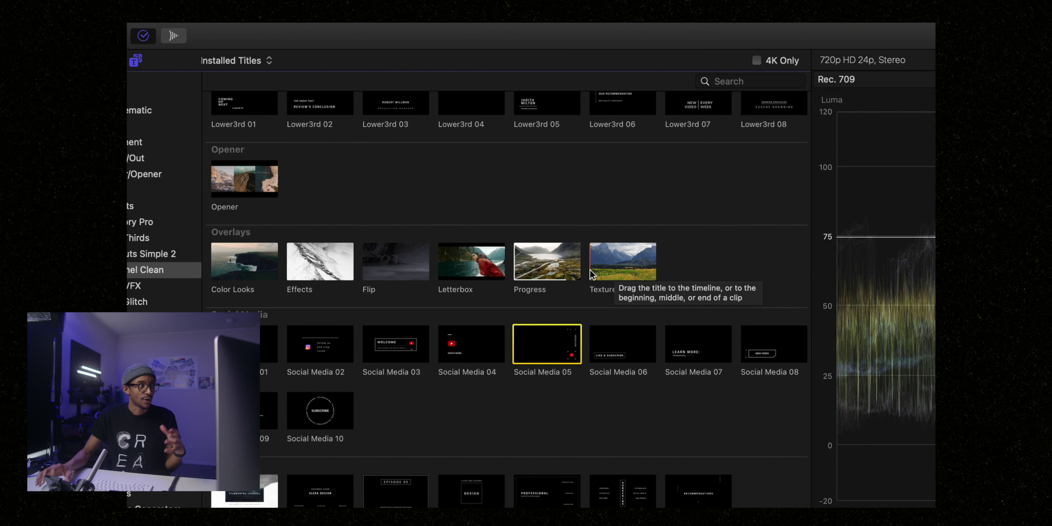
pyautogui.scroll(4, 590, 269)
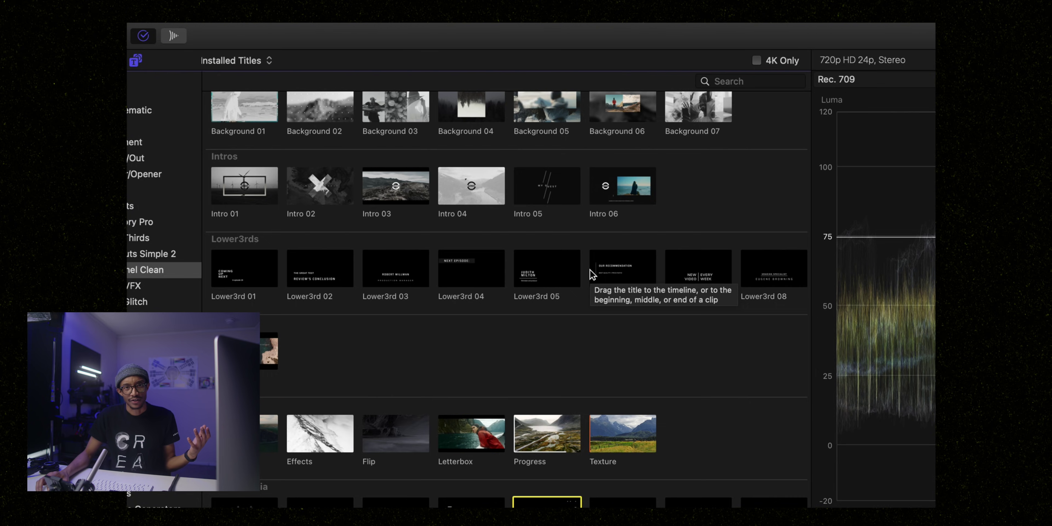
pyautogui.scroll(4, 590, 269)
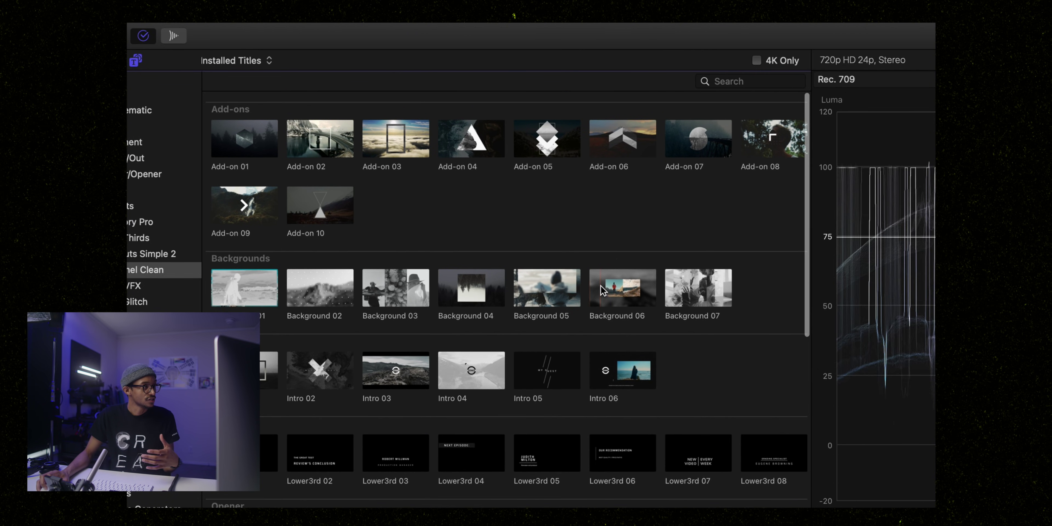
pyautogui.scroll(-7, 601, 285)
pyautogui.scroll(-2, 599, 286)
pyautogui.click(468, 484)
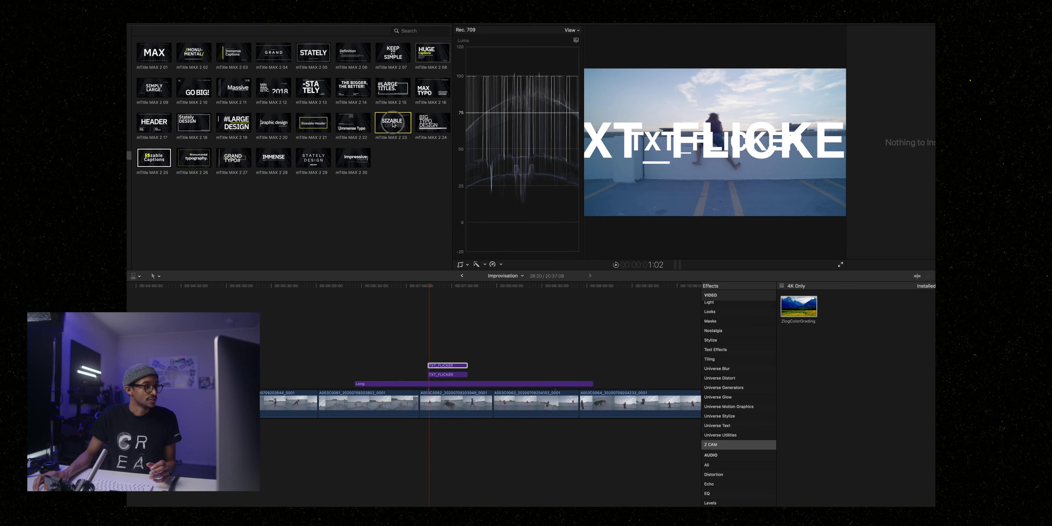
# Add the mTitle MAX 2 23 title above the footage before the Long adjustment layer and play it
pyautogui.moveTo(392, 122); pyautogui.dragTo(294, 382)
pyautogui.press('super+7')
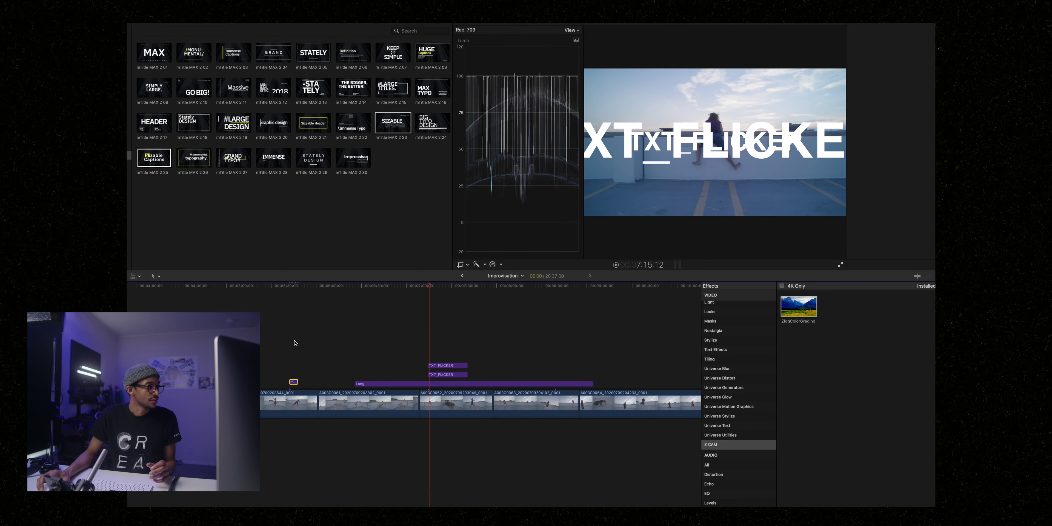
pyautogui.press('super+4')
pyautogui.click(289, 287)
pyautogui.press('space')
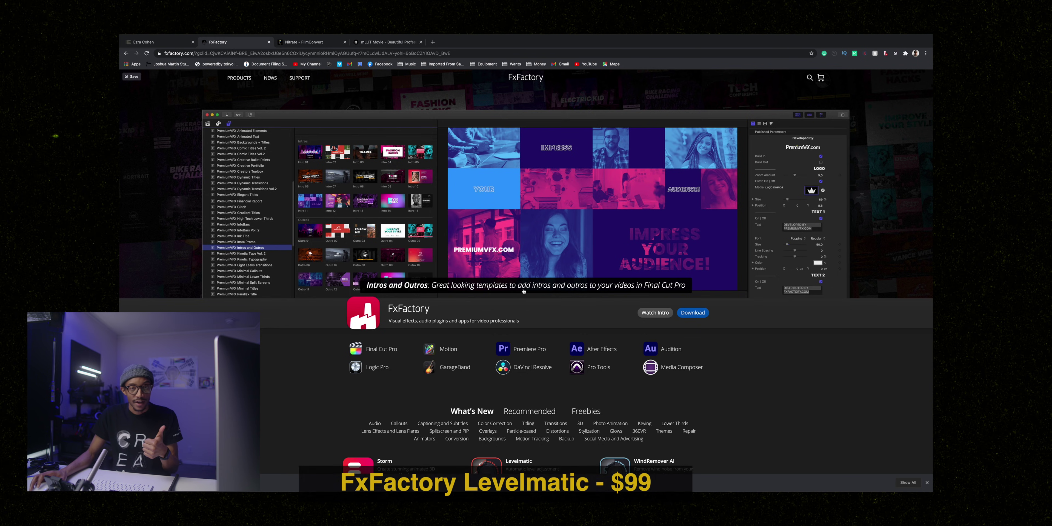
# Review the FxFactory website in the browser and raise the system volume to hear the dialogue audio
pyautogui.scroll(-5, 739, 380)
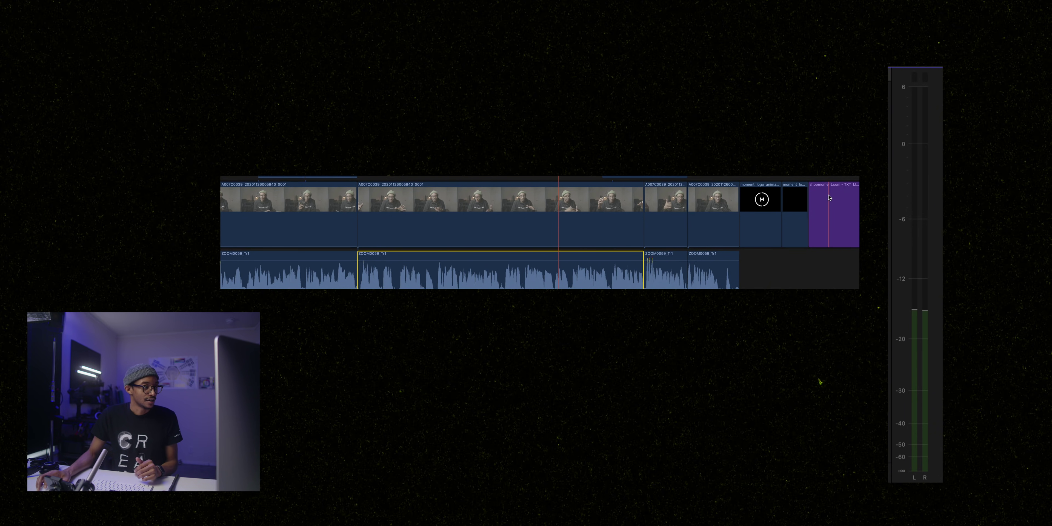
pyautogui.press('XF86AudioRaiseVolume')
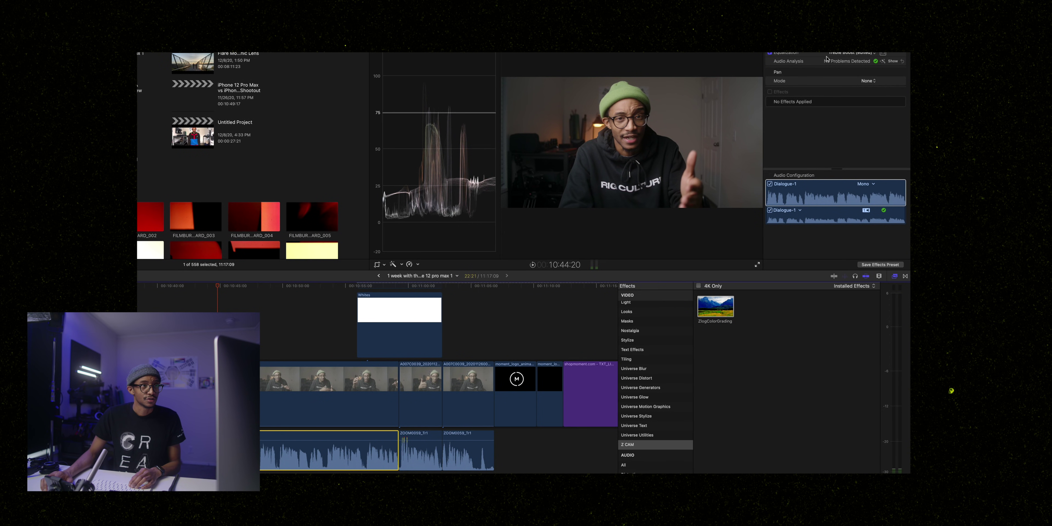
# Turn off Equalization on the selected dialogue clip and apply the CrumplePop Levelmatic effect to it
pyautogui.click(804, 55)
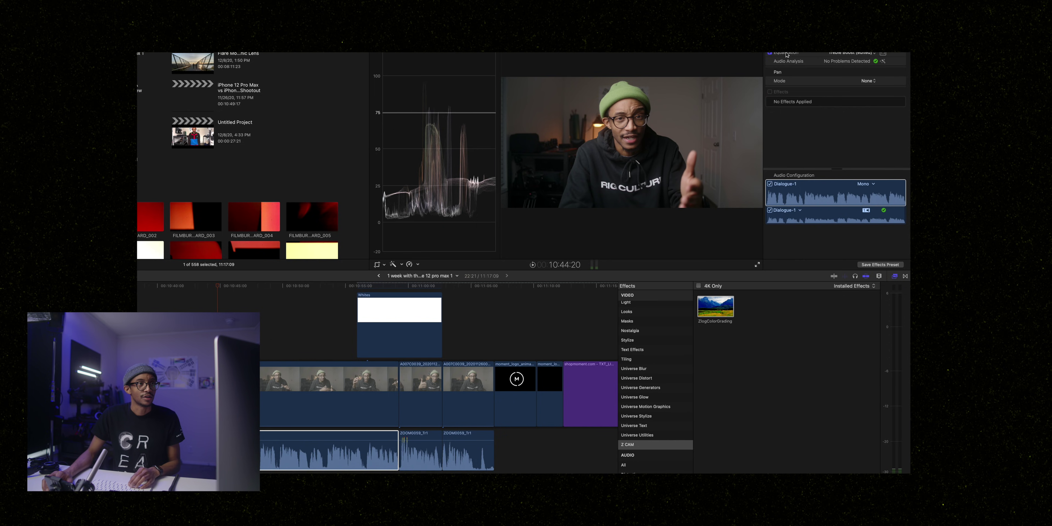
pyautogui.scroll(-3, 656, 388)
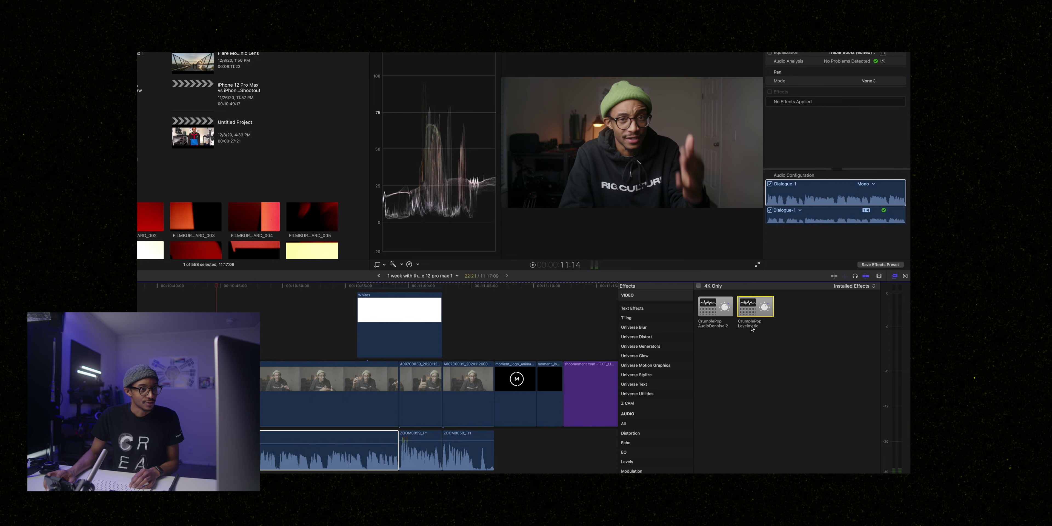
pyautogui.moveTo(759, 309); pyautogui.dragTo(272, 438)
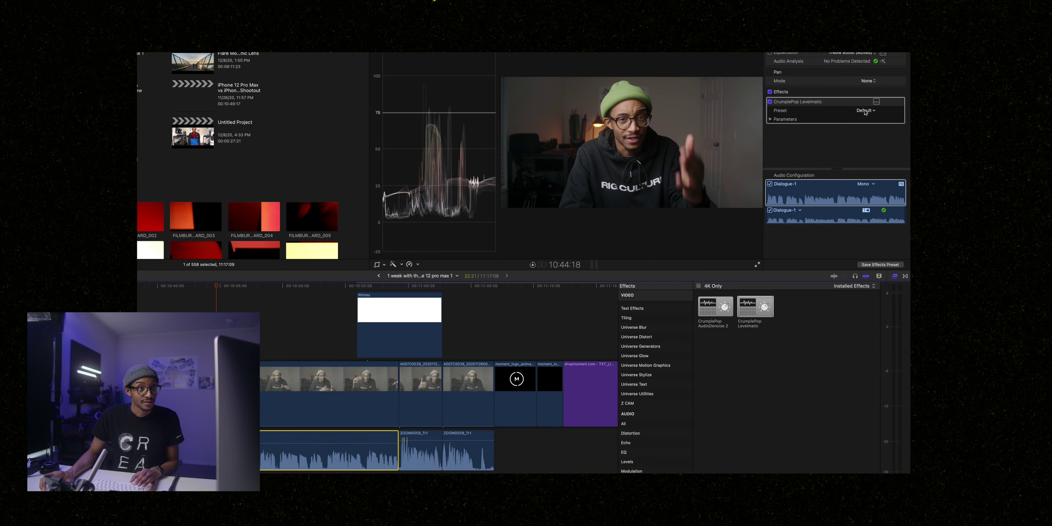
# Open the Levelmatic effect editor, hide the media browser and position the editor over the effects list
pyautogui.click(876, 102)
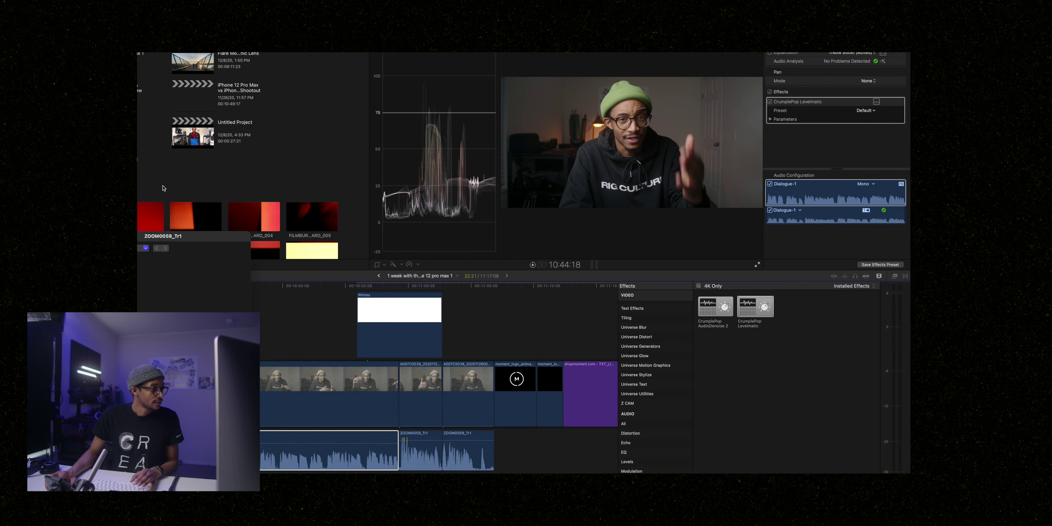
pyautogui.moveTo(195, 241); pyautogui.dragTo(449, 93)
pyautogui.click(670, 67)
pyautogui.press('ctrl+super+1')
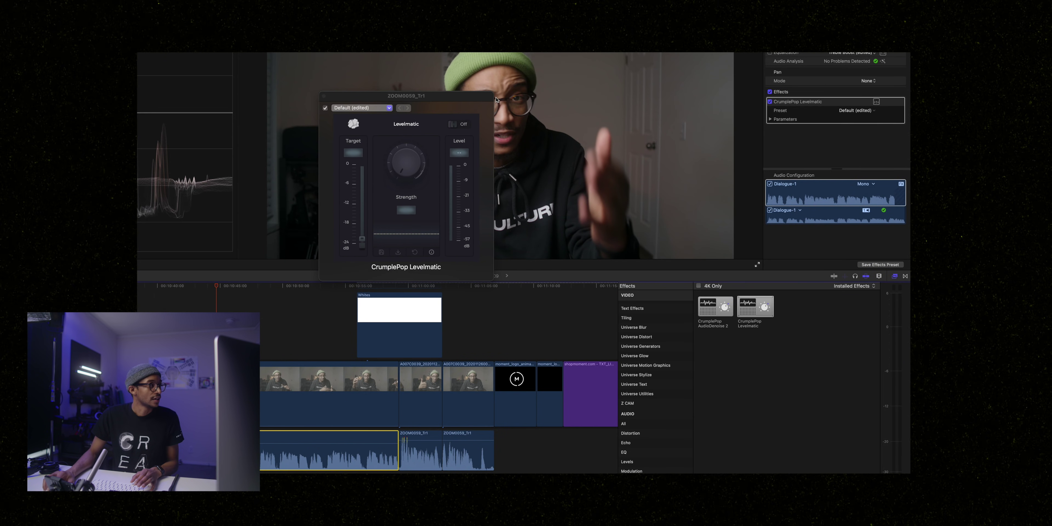
pyautogui.moveTo(427, 102); pyautogui.dragTo(816, 298)
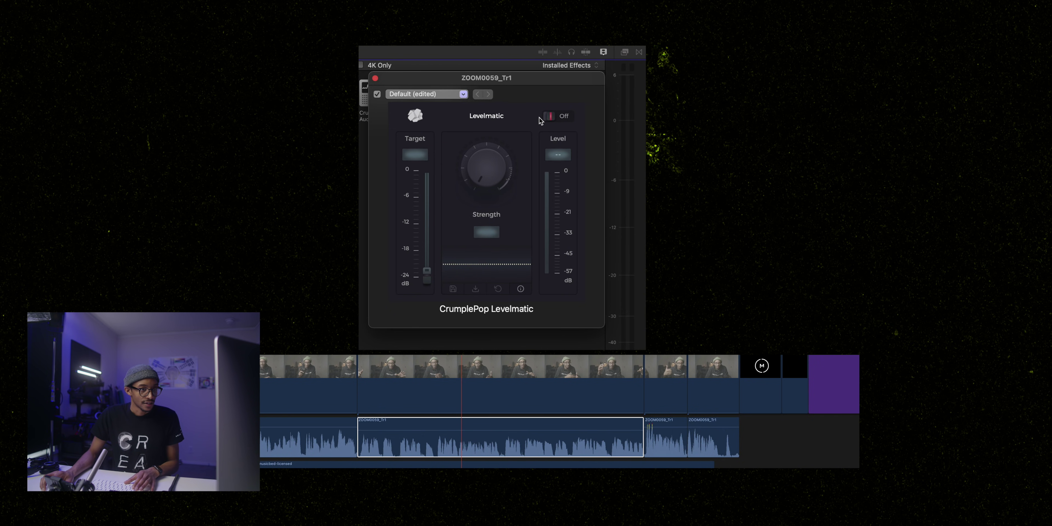
# Play the dialogue with Levelmatic off, switch the effect on and set its Target to -6.0 dB
pyautogui.press('space')
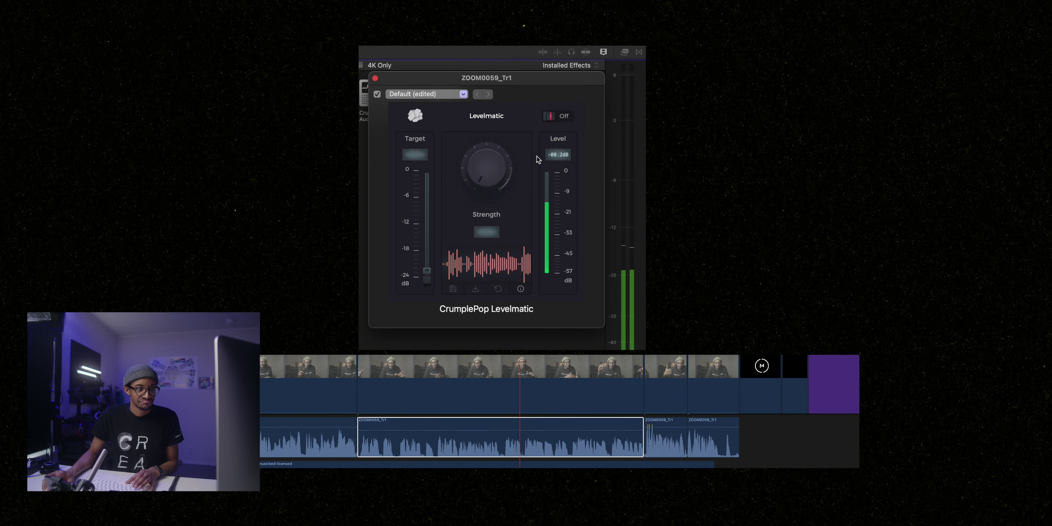
pyautogui.click(554, 118)
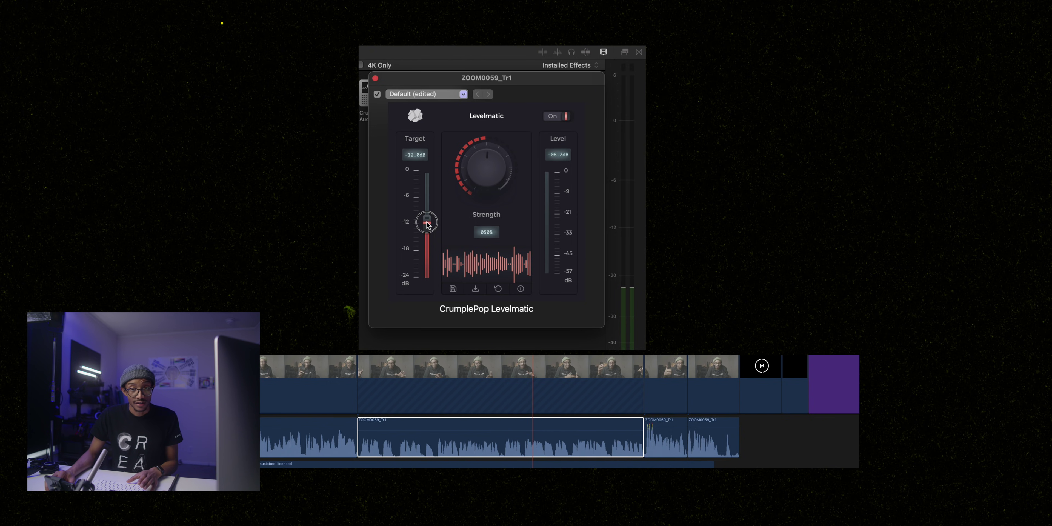
pyautogui.moveTo(427, 225); pyautogui.dragTo(428, 222)
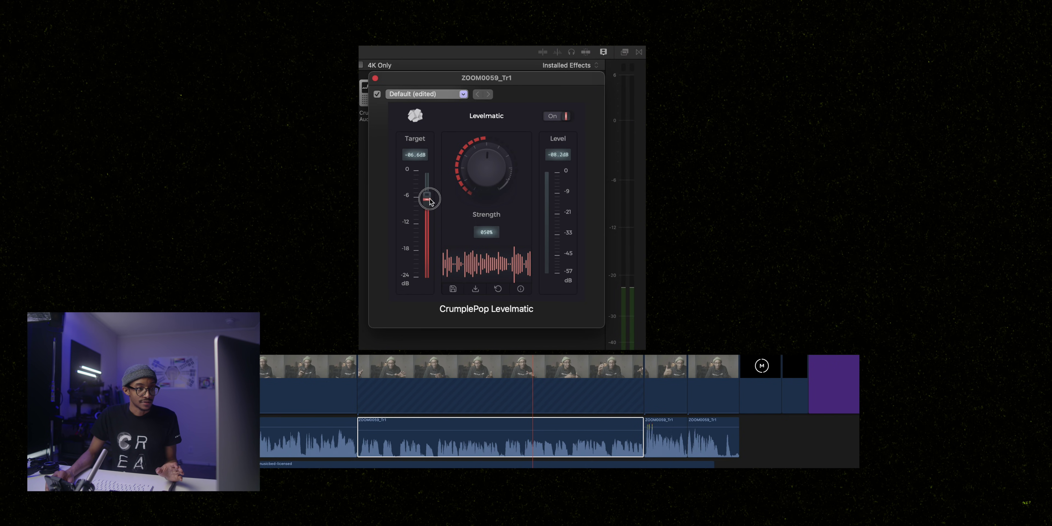
pyautogui.moveTo(429, 197); pyautogui.dragTo(432, 200)
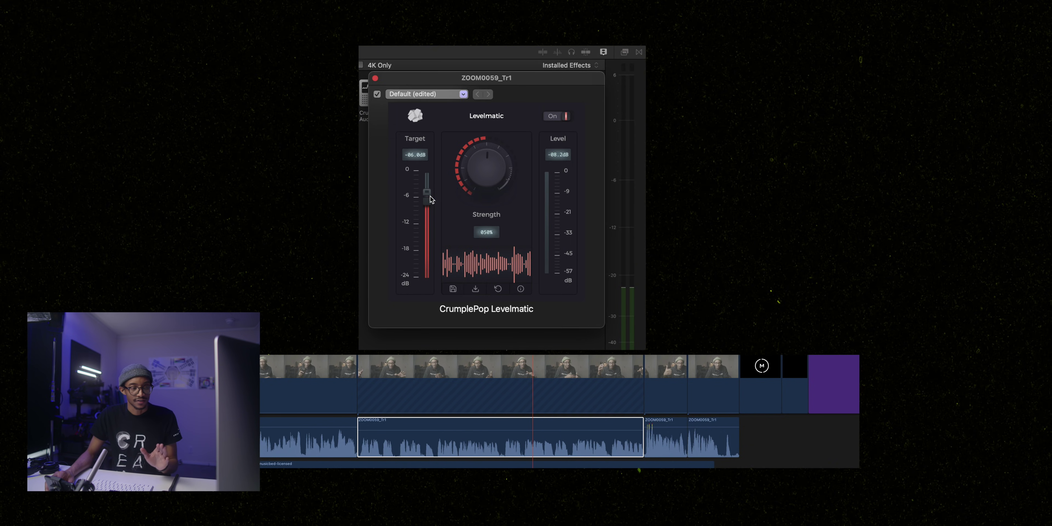
# Play the levelled dialogue from an earlier point, raise Levelmatic's Target to 0.0 dB and play it again
pyautogui.click(505, 367)
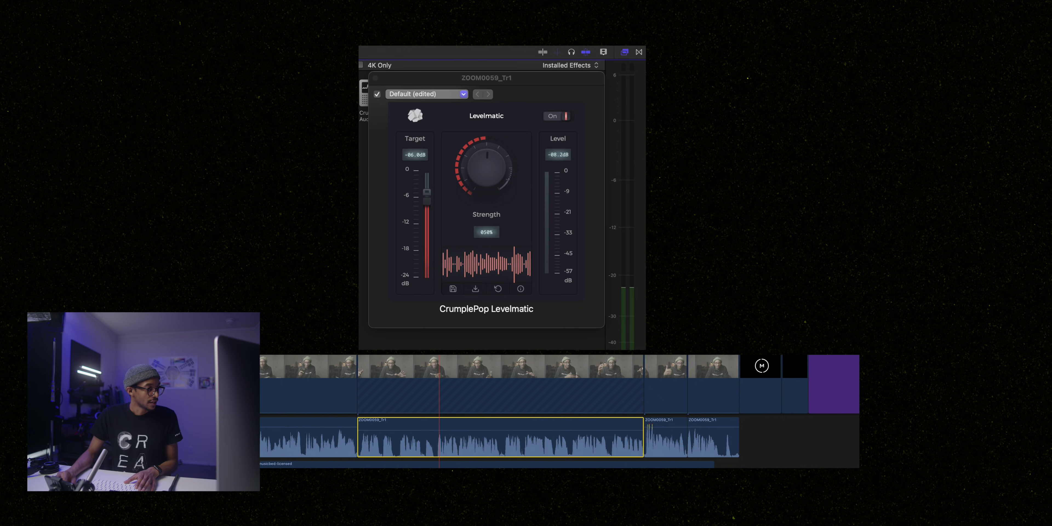
pyautogui.press('space')
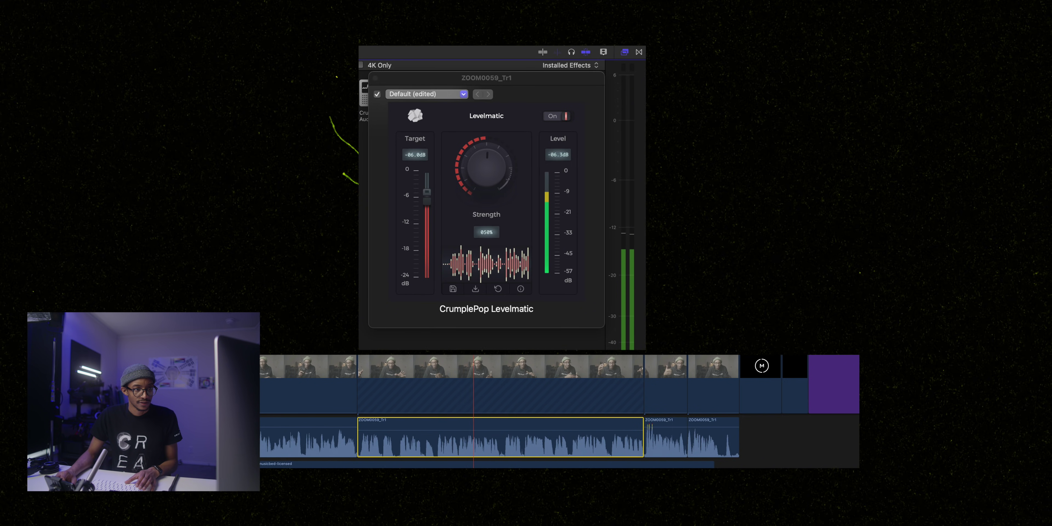
pyautogui.press('space')
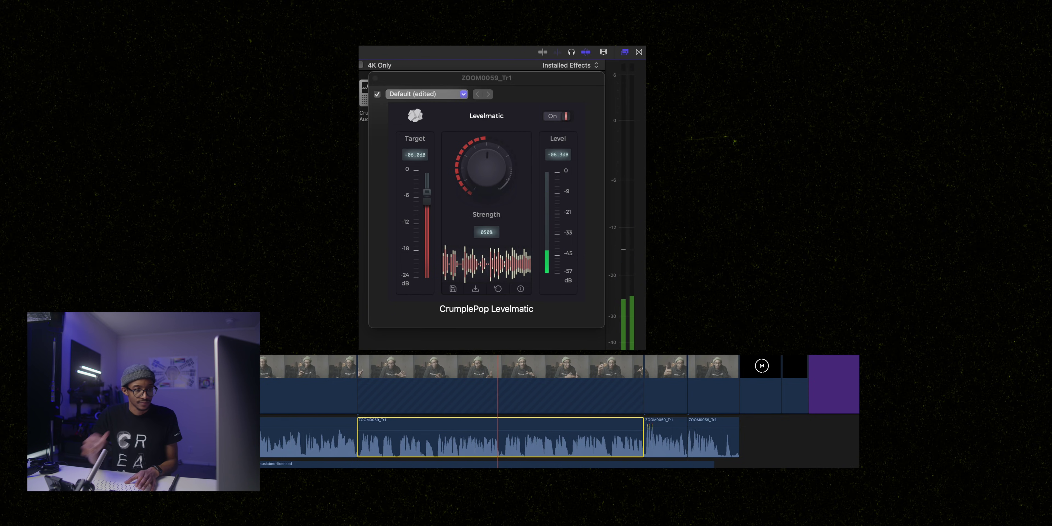
pyautogui.moveTo(424, 195); pyautogui.dragTo(427, 189)
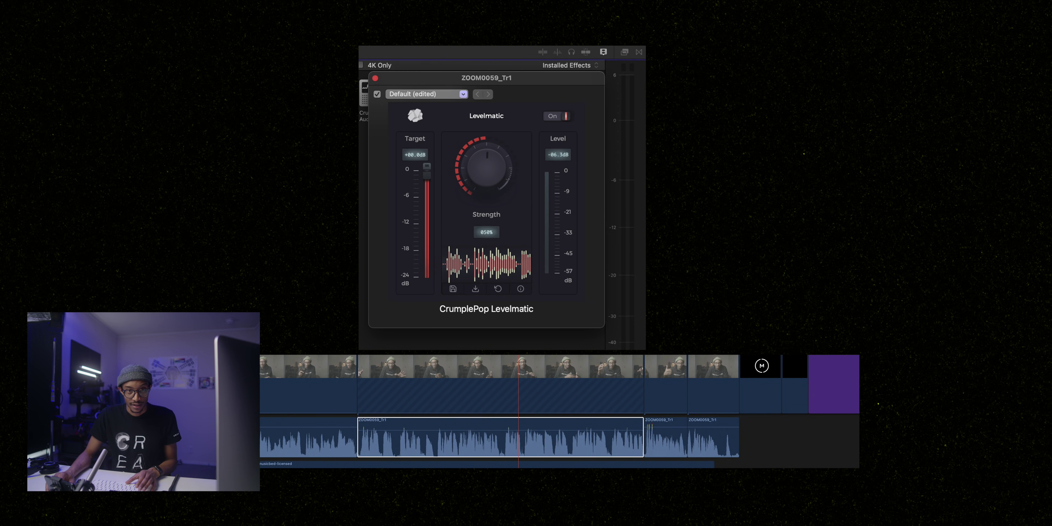
pyautogui.press('space')
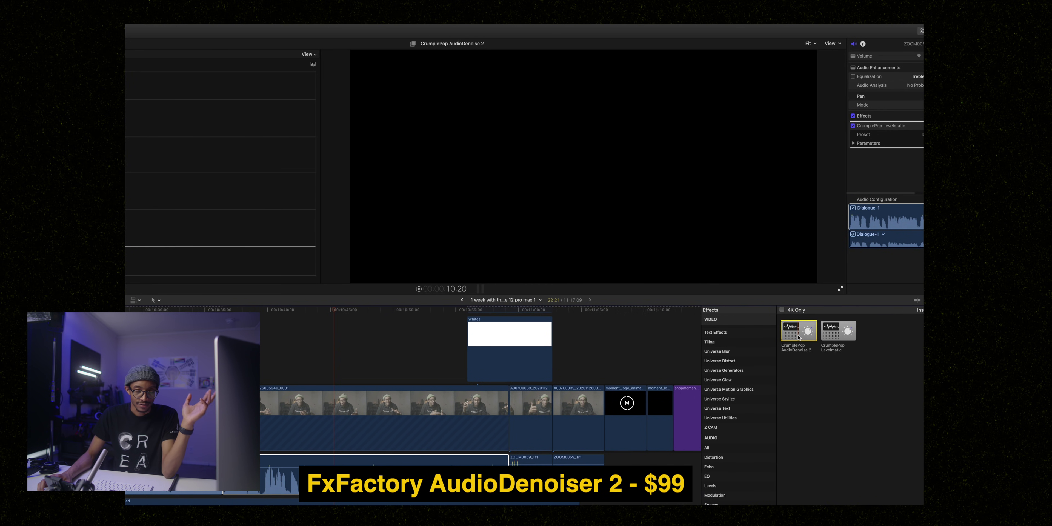
# Apply the CrumplePop AudioDenoise 2 effect to the dialogue clip and position its editor beside the viewer image
pyautogui.moveTo(799, 337); pyautogui.dragTo(344, 467)
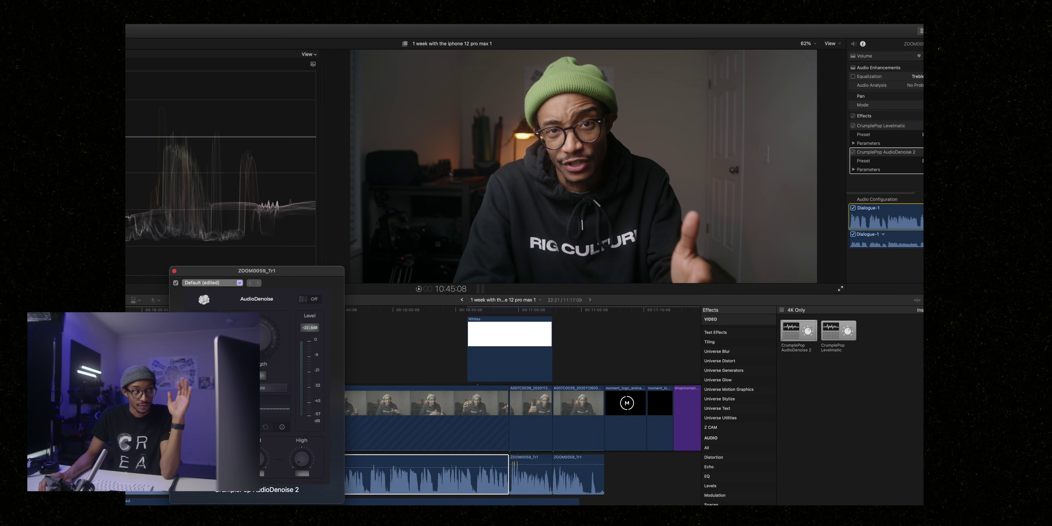
pyautogui.moveTo(297, 272); pyautogui.dragTo(784, 77)
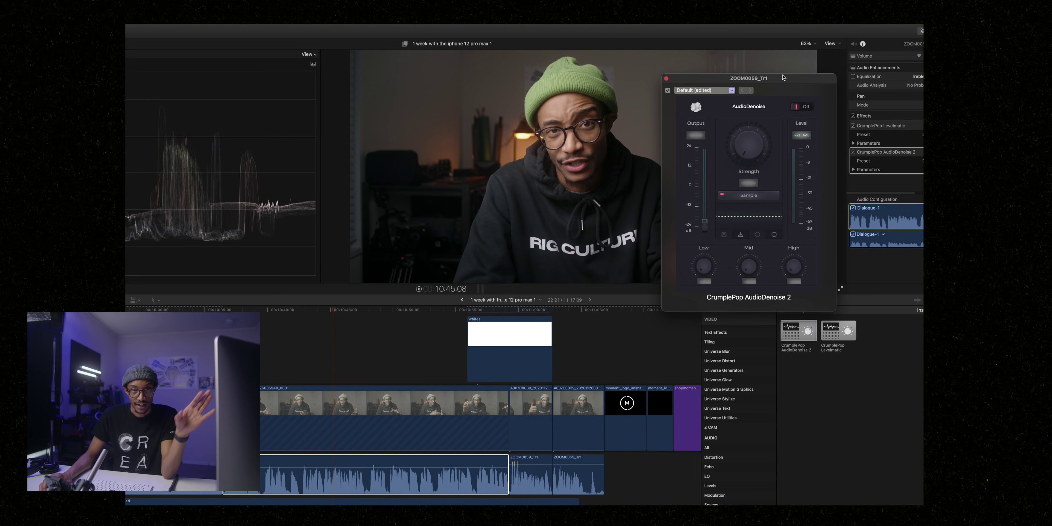
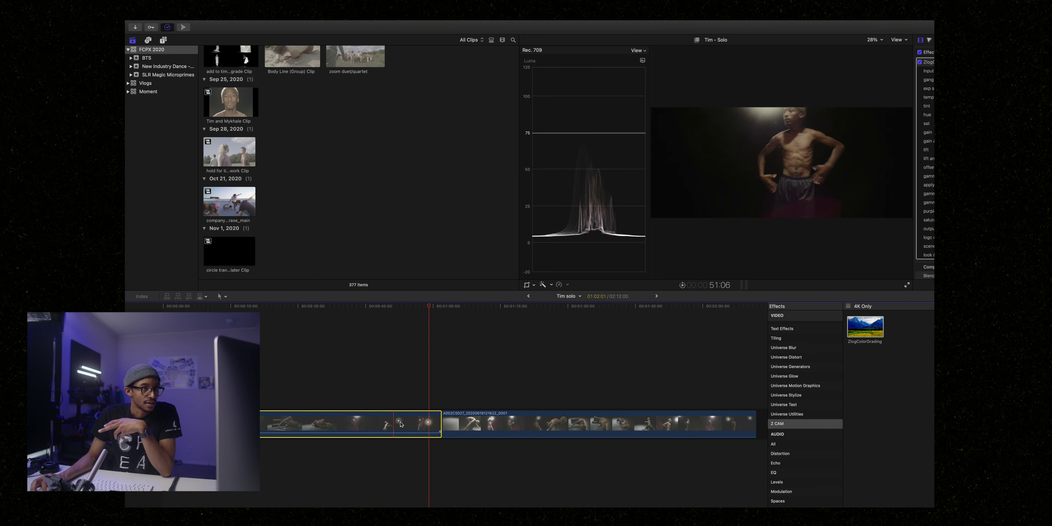
# Look through the ZlogColorGrading settings on the Tim solo clip and show the Film Emulation video effects
pyautogui.scroll(-4, 925, 163)
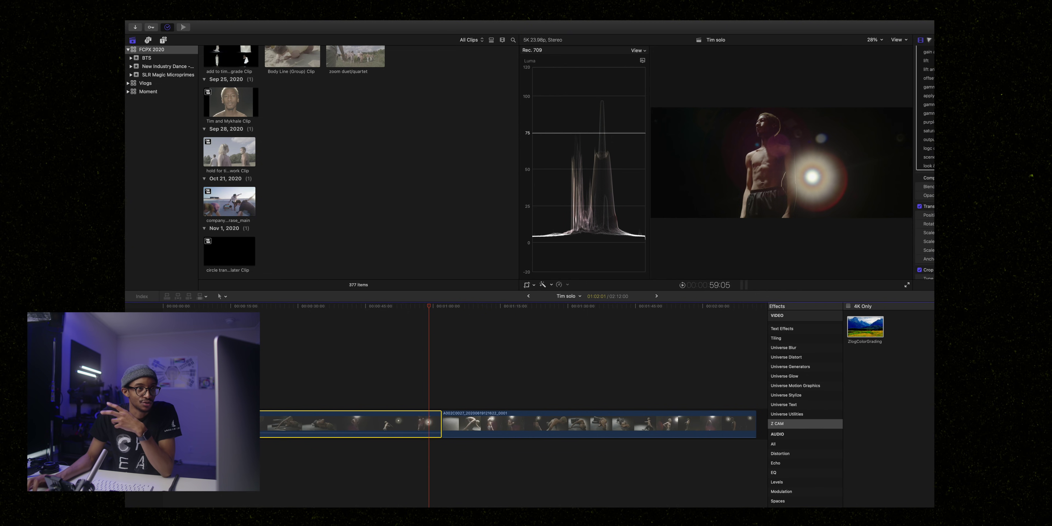
pyautogui.scroll(3, 925, 163)
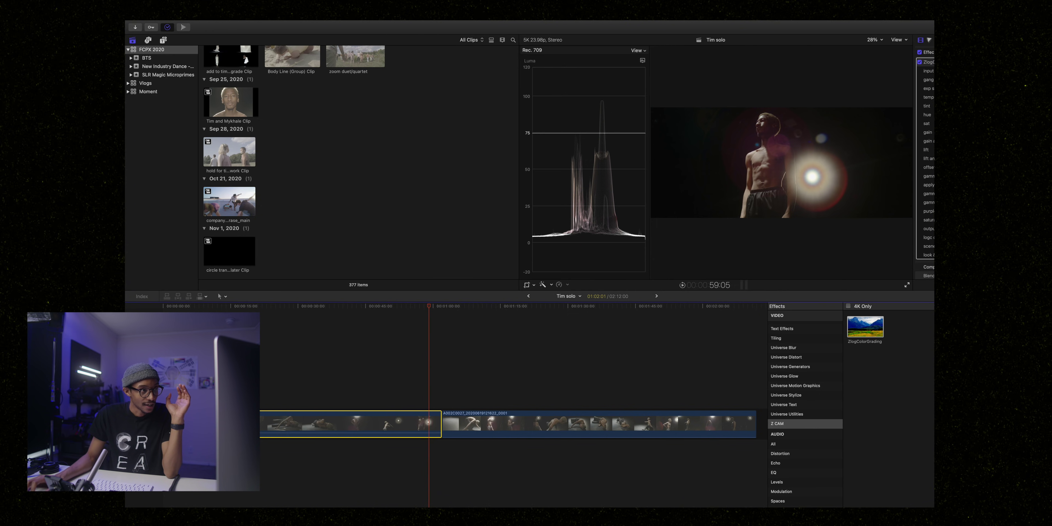
pyautogui.moveTo(926, 24)
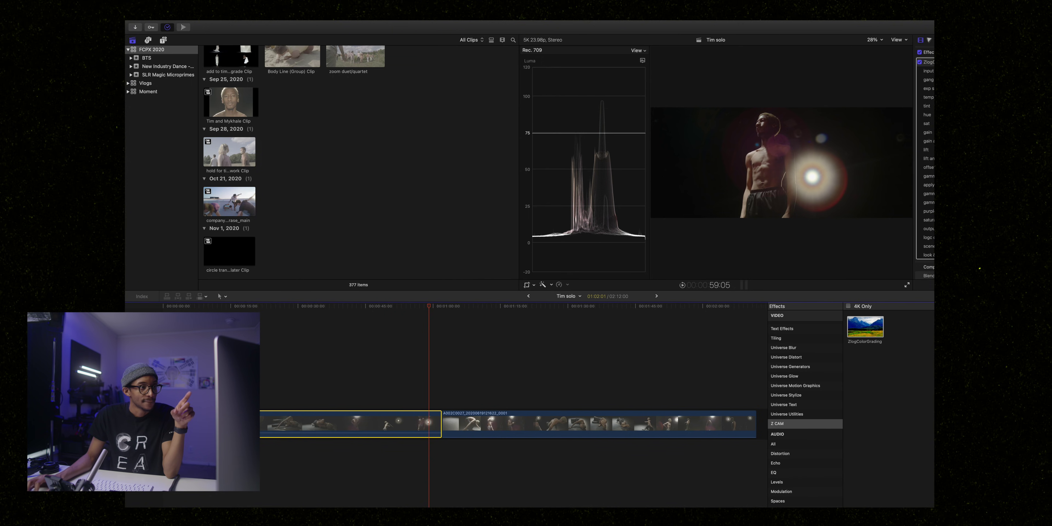
pyautogui.scroll(10, 808, 470)
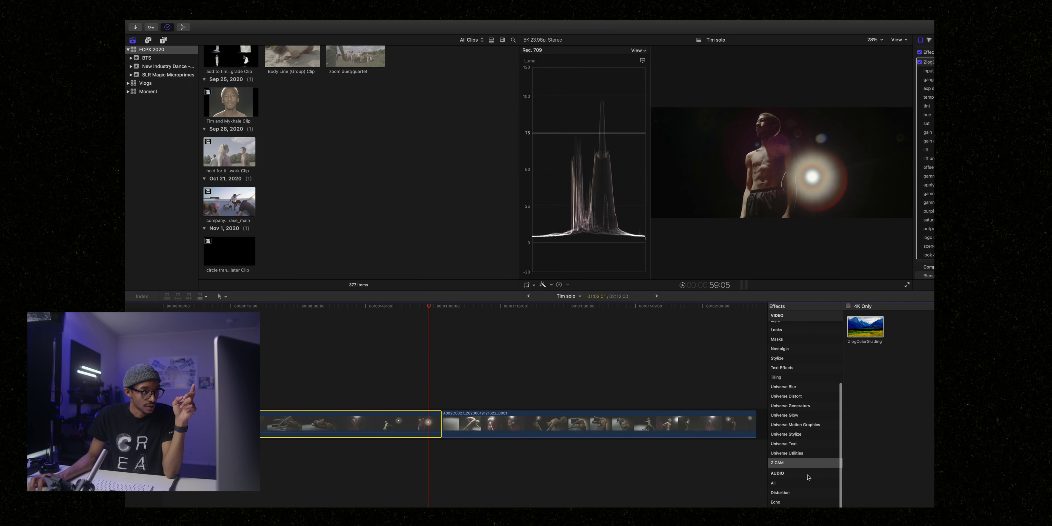
pyautogui.click(786, 370)
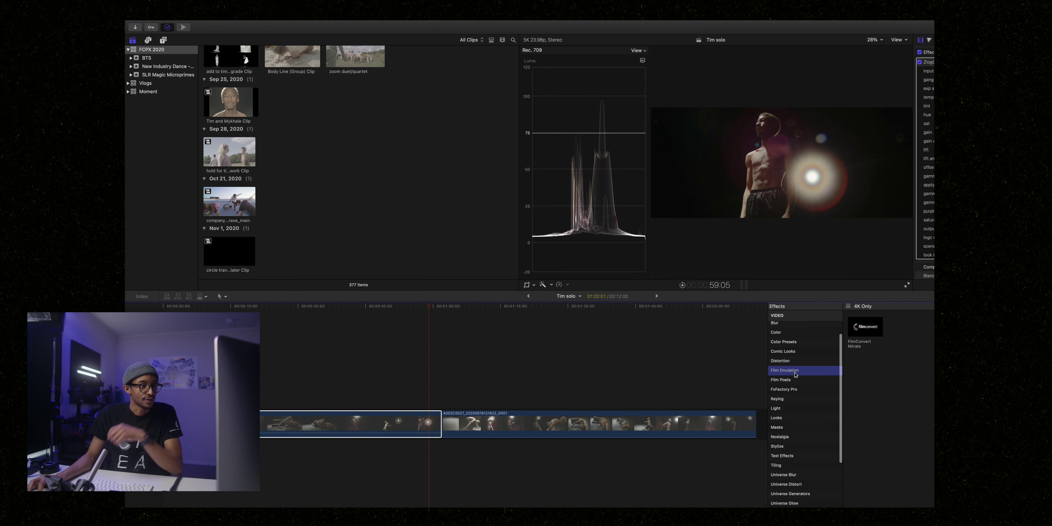
# Apply the FilmConvert Nitrate effect to the Tim solo clip, open its controls and move their window clear of the viewer image
pyautogui.click(870, 327)
pyautogui.moveTo(870, 327); pyautogui.dragTo(423, 413)
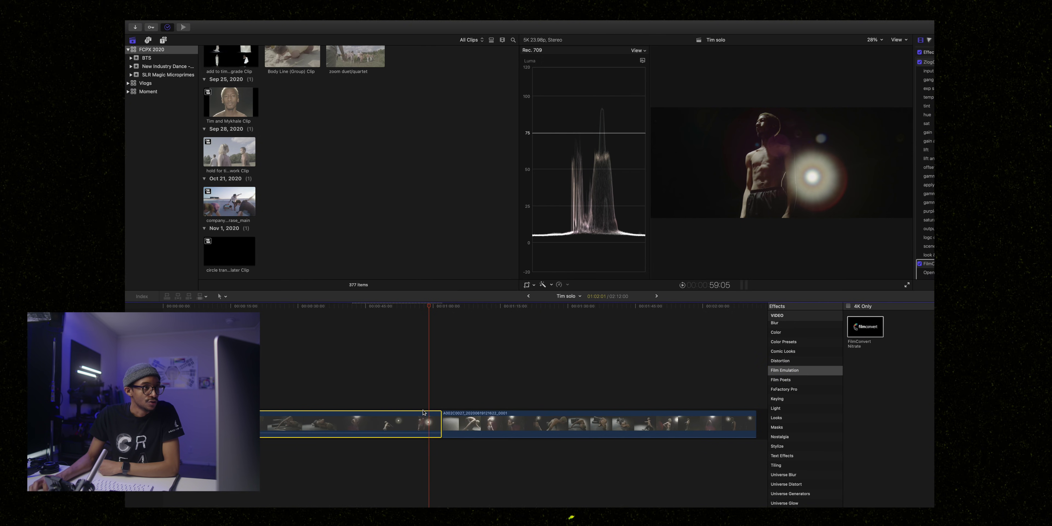
pyautogui.scroll(-5, 925, 163)
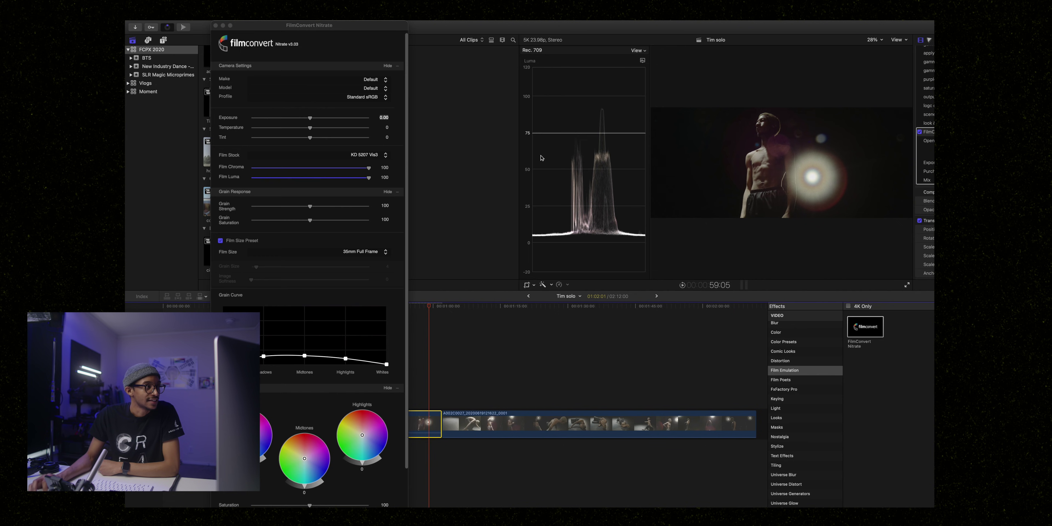
pyautogui.moveTo(350, 28); pyautogui.dragTo(590, 22)
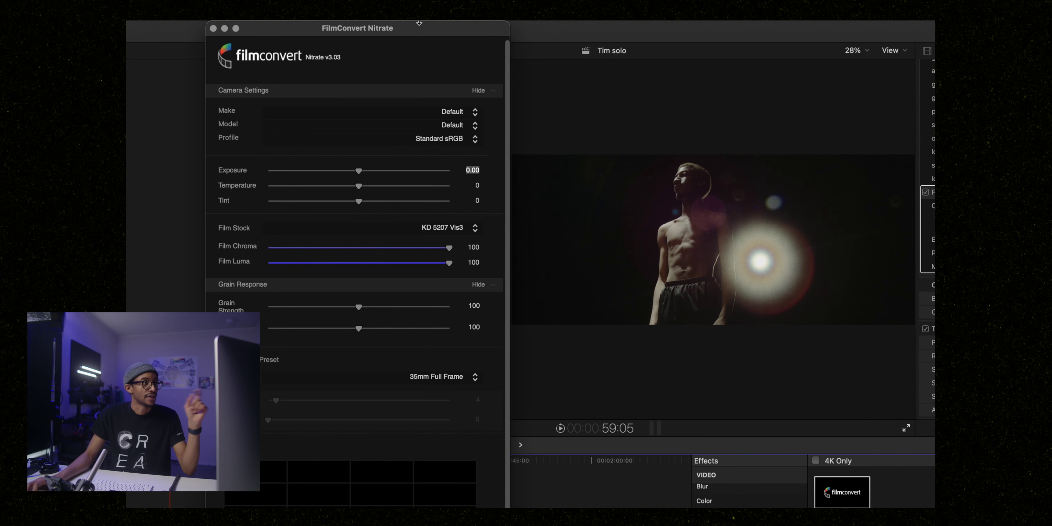
# Set the FilmConvert camera settings to make Z Cam, model E2-S6 and profile ZLog2
pyautogui.click(464, 114)
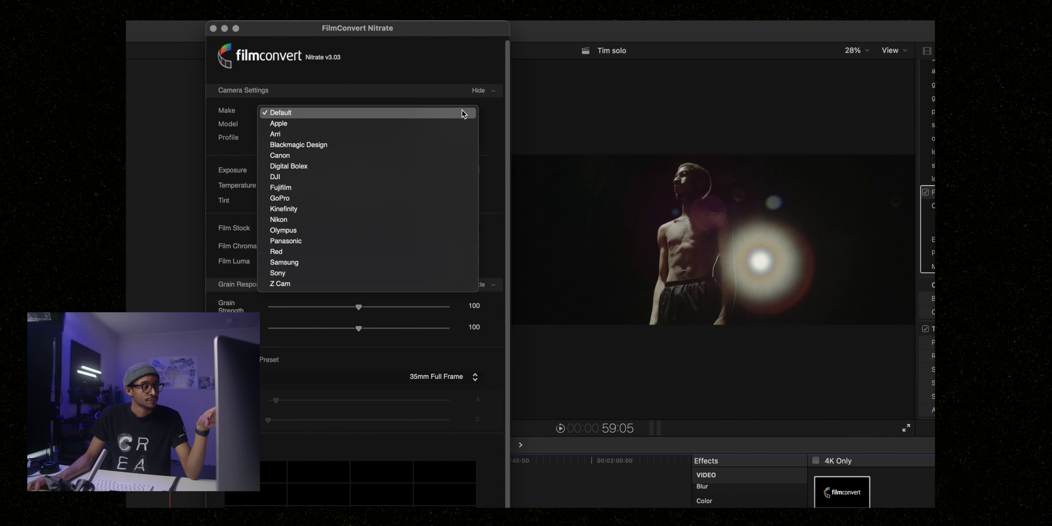
pyautogui.click(346, 284)
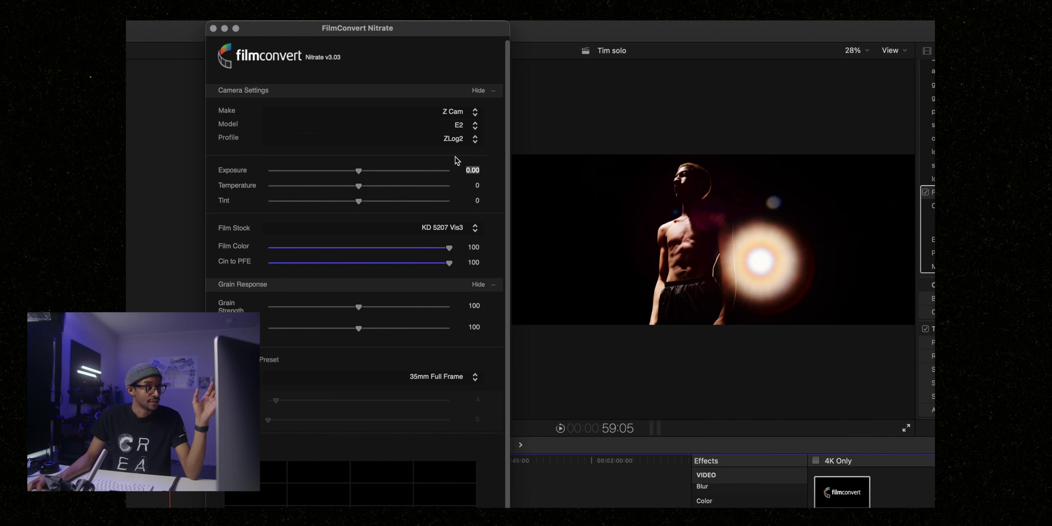
pyautogui.click(461, 129)
pyautogui.click(443, 139)
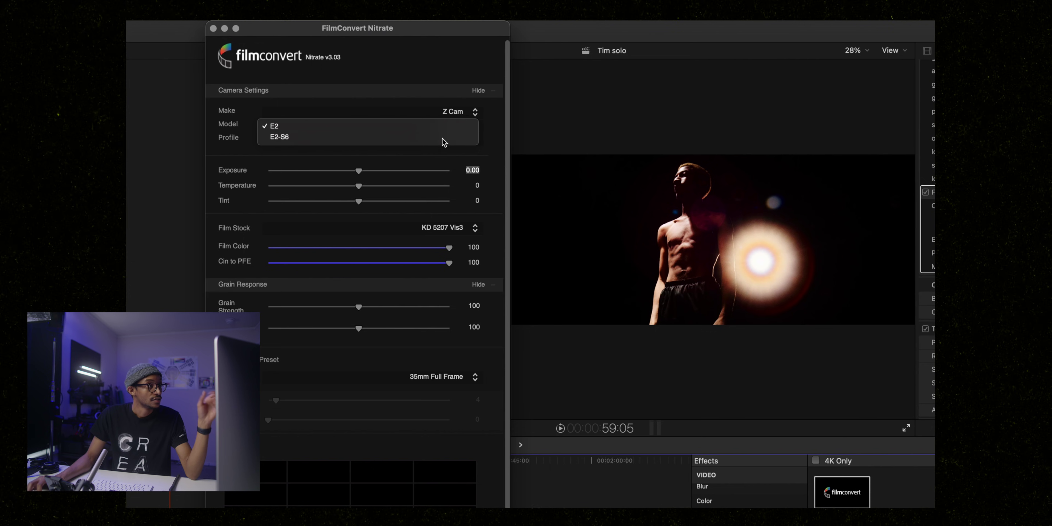
pyautogui.click(446, 139)
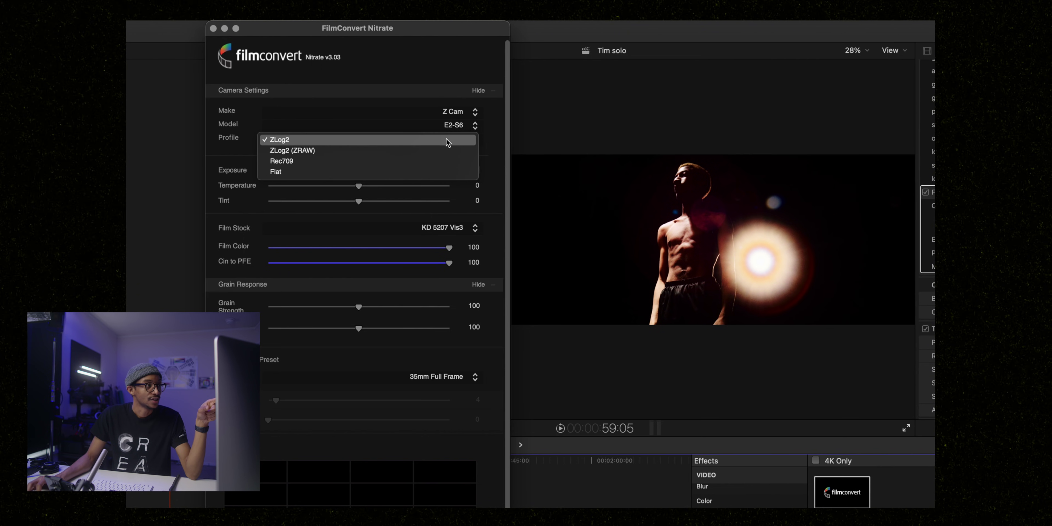
pyautogui.click(446, 139)
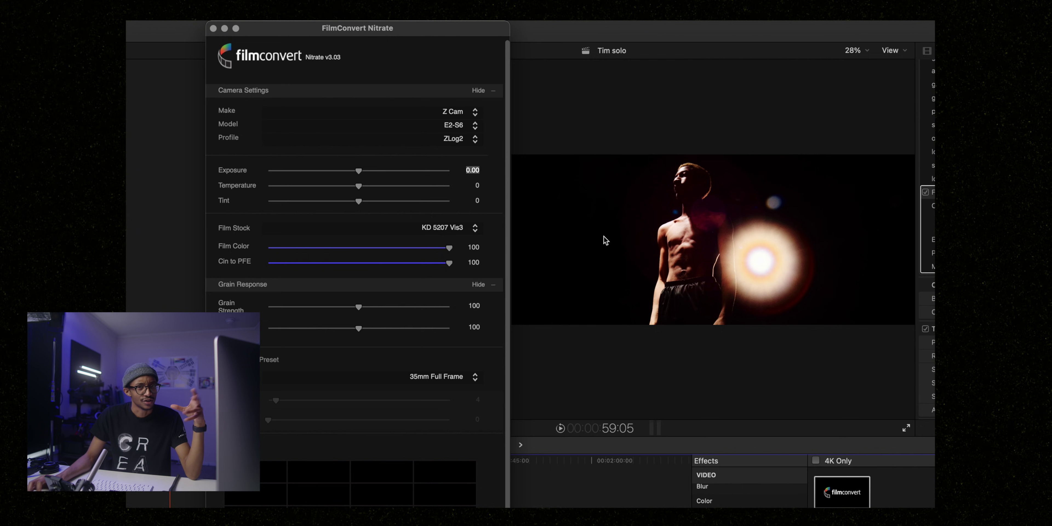
# Choose the KD P400 Ptra film stock and set Film Color to 26 and Cin to PFE to 21
pyautogui.click(469, 228)
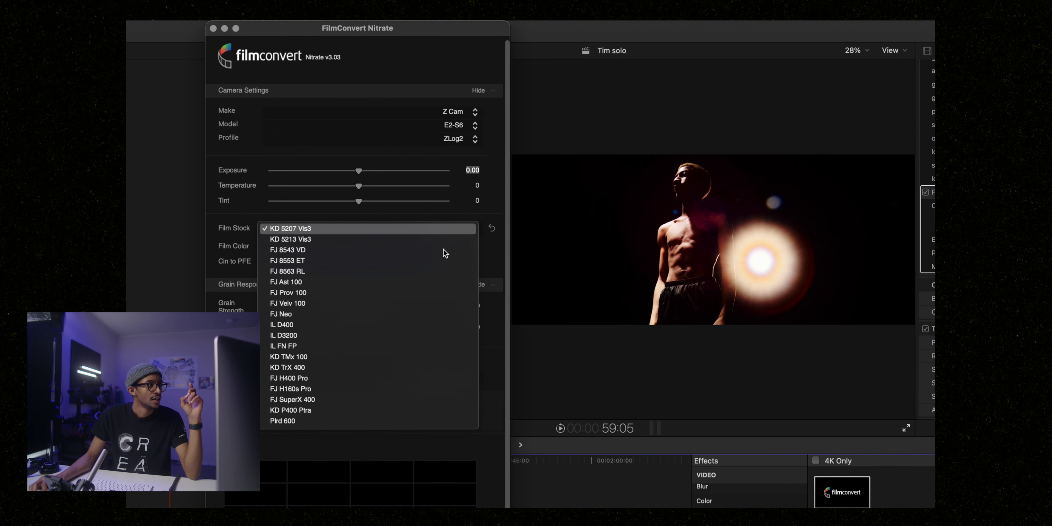
pyautogui.click(336, 414)
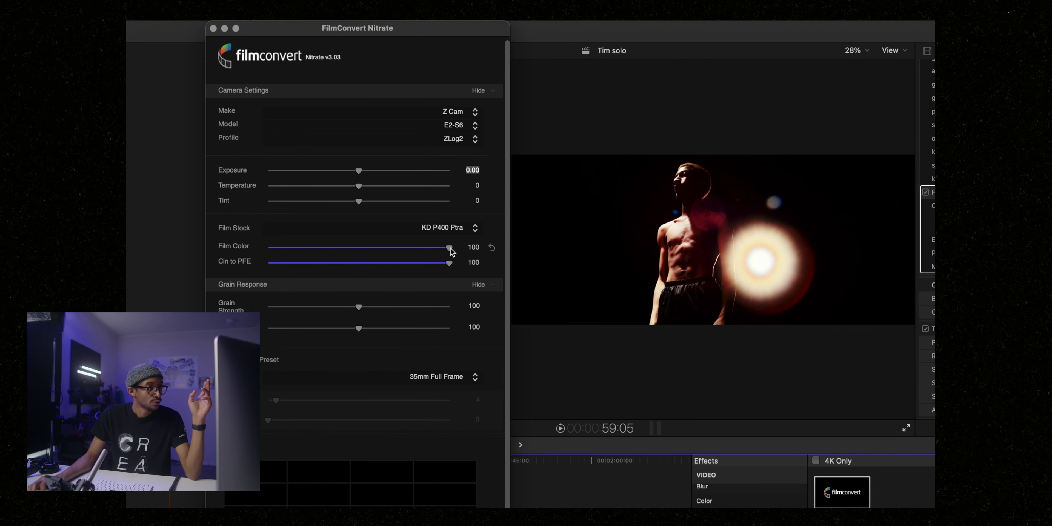
pyautogui.doubleClick(449, 264)
pyautogui.doubleClick(448, 249)
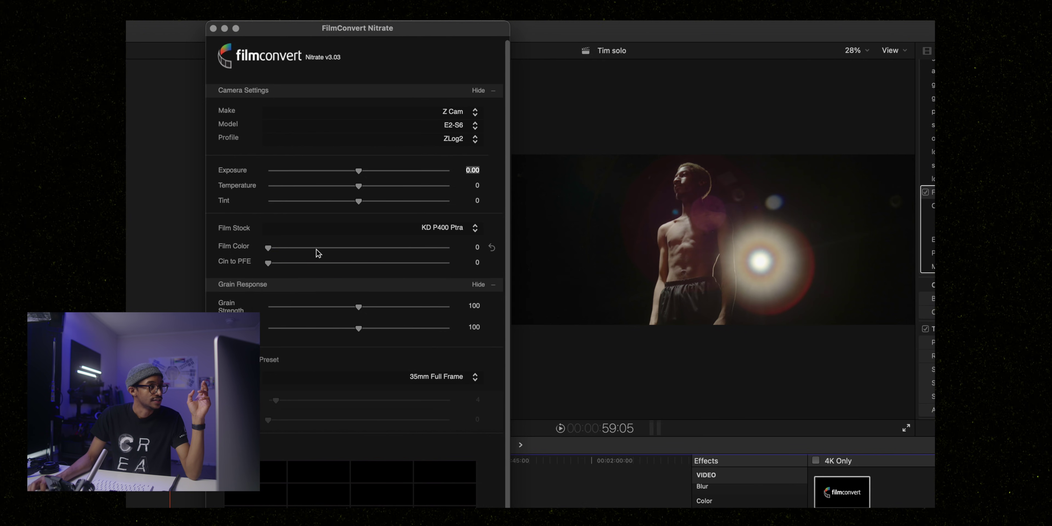
pyautogui.moveTo(267, 250); pyautogui.dragTo(306, 265)
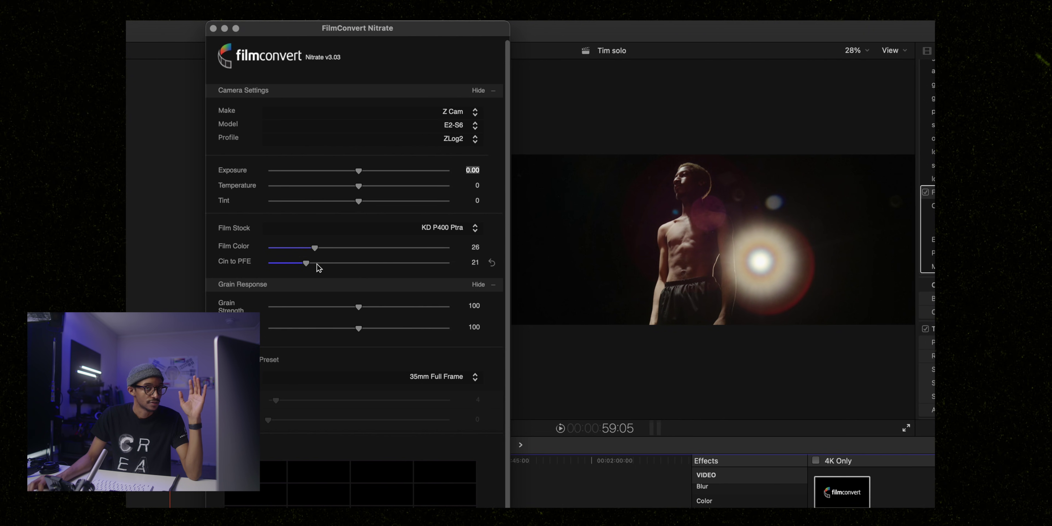
# Set Exposure to 0.58, Temperature to -42 and Tint to -31, and lower Grain Strength to 67
pyautogui.moveTo(358, 171); pyautogui.dragTo(331, 208)
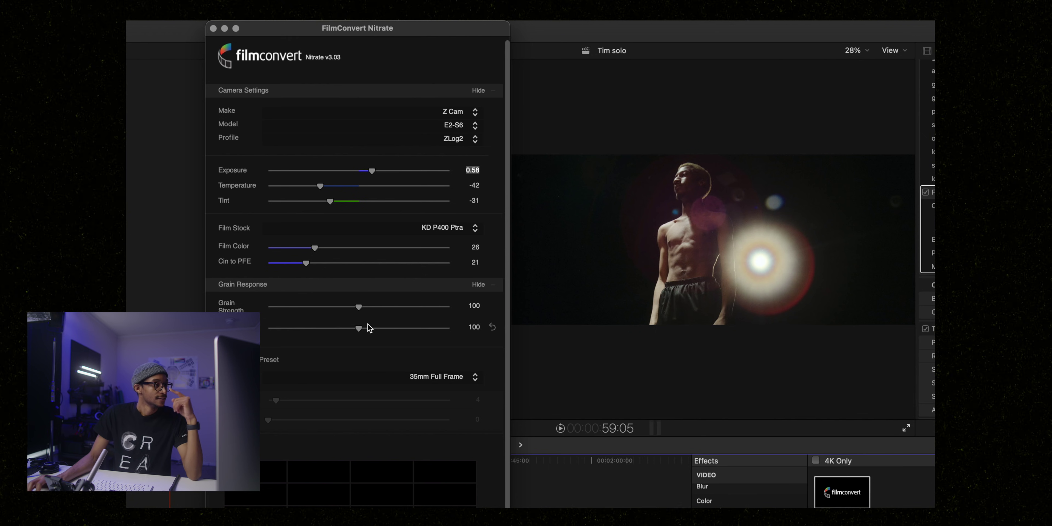
pyautogui.click(357, 308)
pyautogui.moveTo(358, 310); pyautogui.dragTo(321, 312)
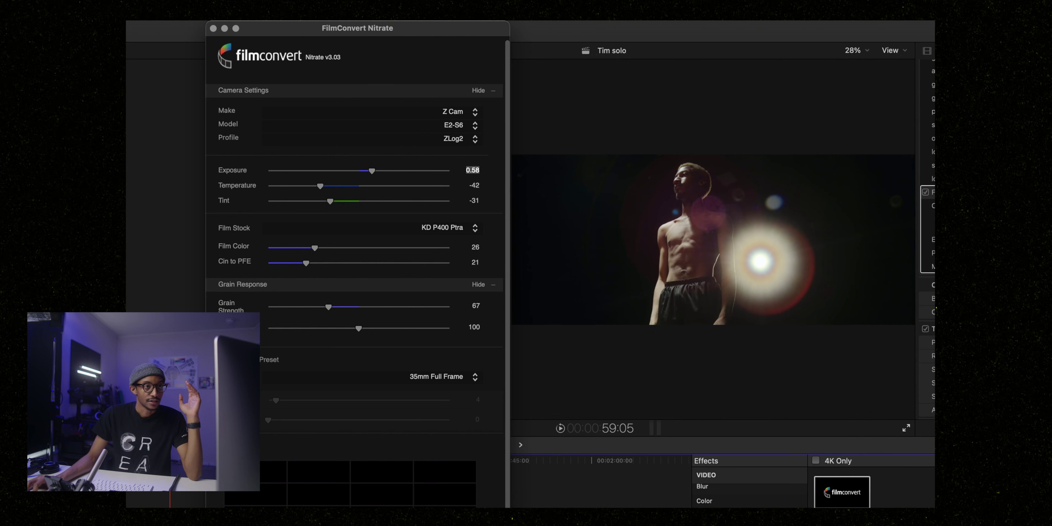
# Move the FilmConvert controls beside the enlarged image and raise Grain Strength to 200
pyautogui.press('super+equal')
pyautogui.moveTo(462, 32); pyautogui.dragTo(1051, 32)
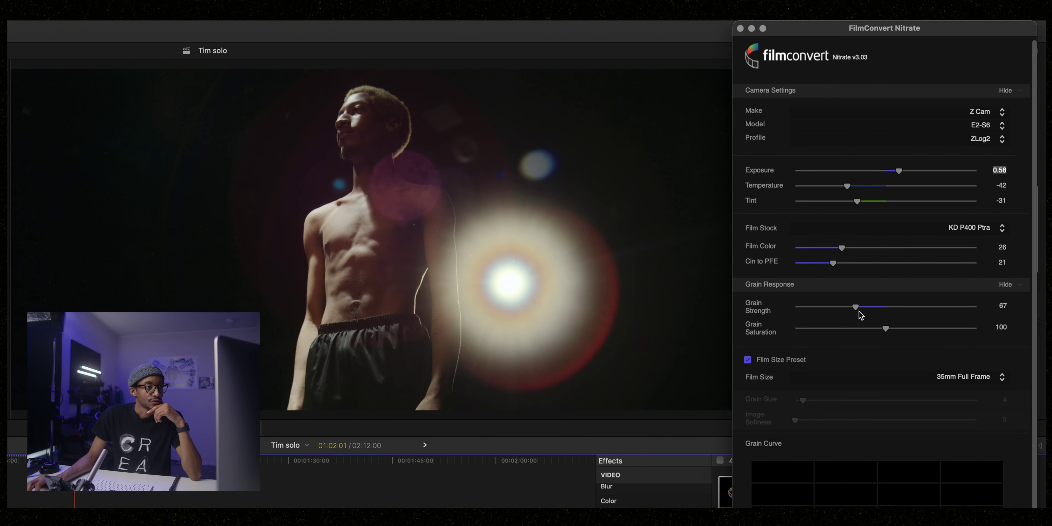
pyautogui.moveTo(860, 306); pyautogui.dragTo(979, 314)
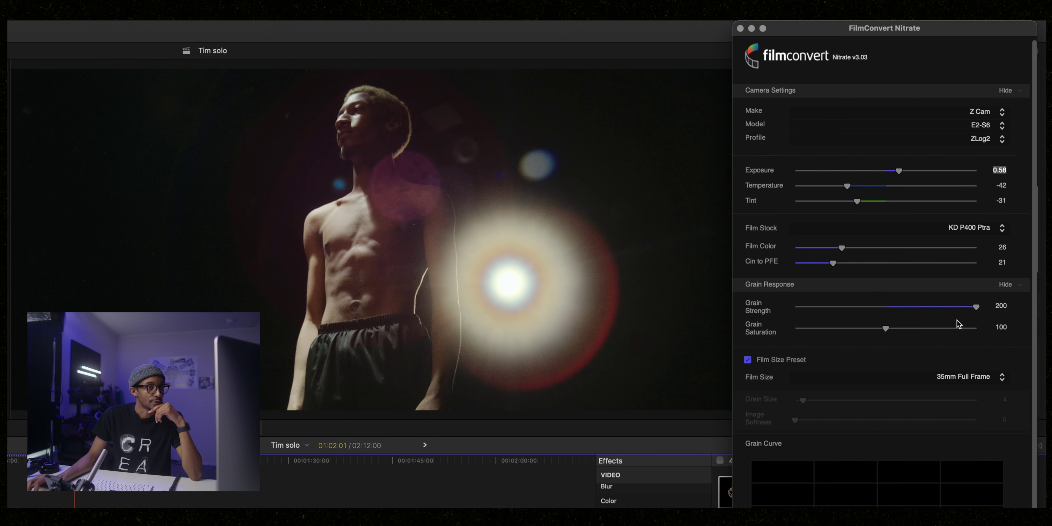
# Try the 8mm, Super 8 and 16mm film sizes on the image, and return to 35mm Full Frame
pyautogui.click(816, 381)
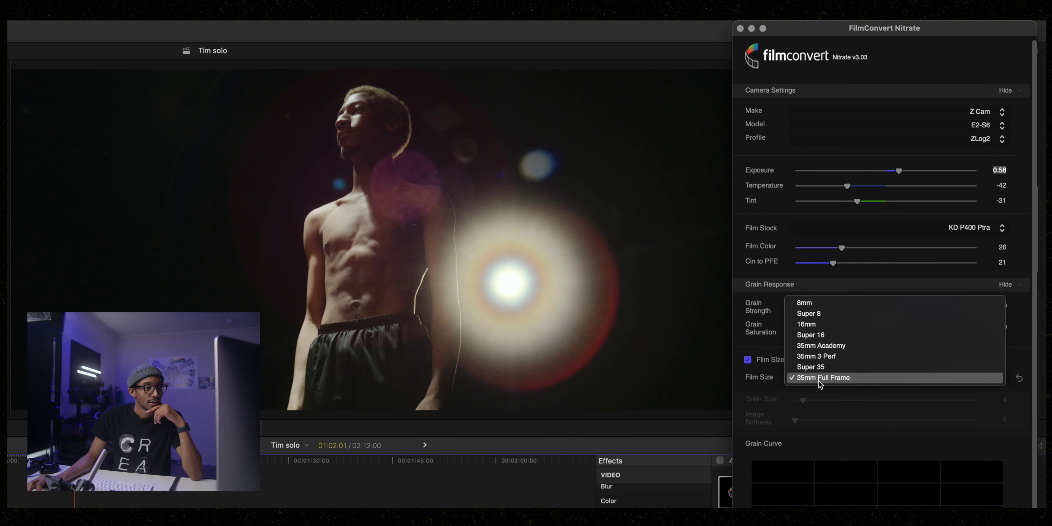
pyautogui.click(826, 305)
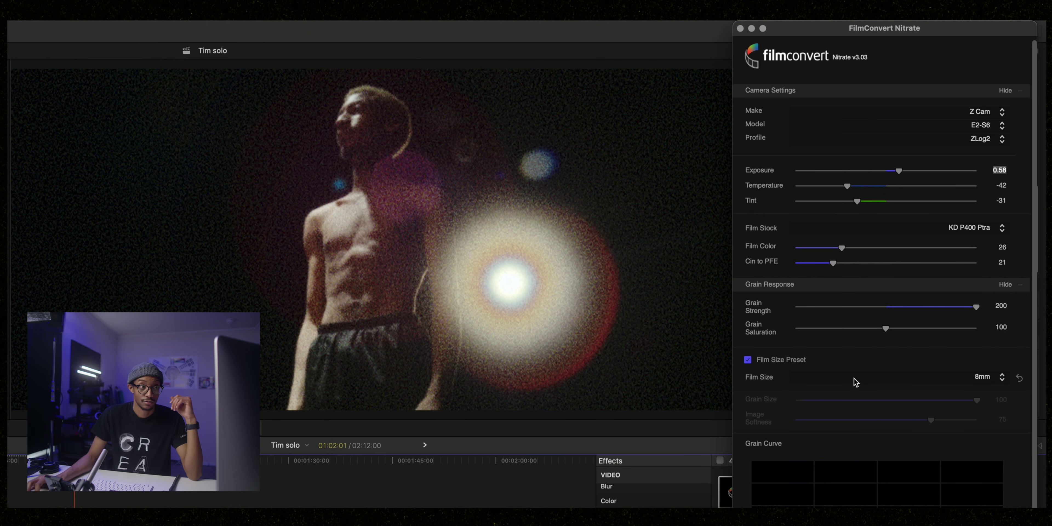
pyautogui.click(855, 381)
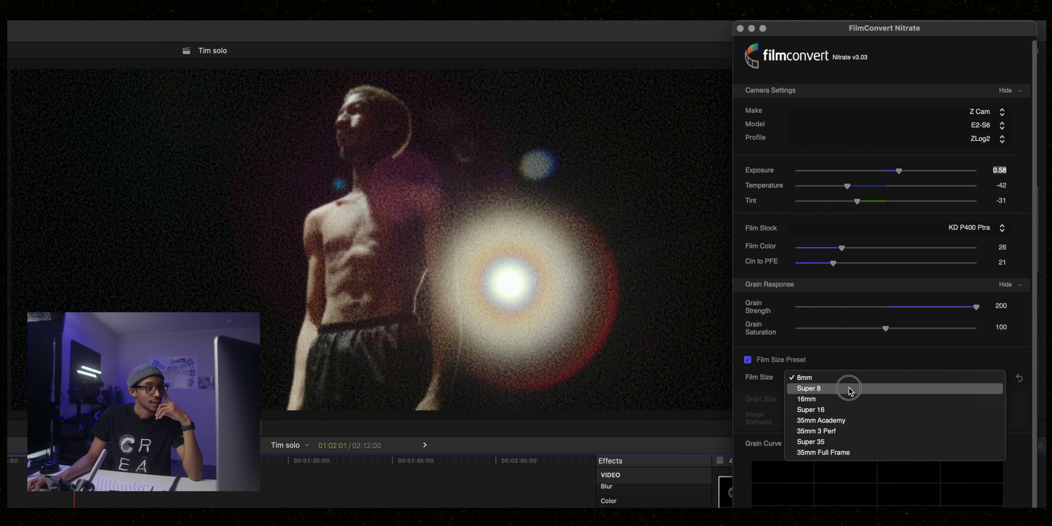
pyautogui.click(850, 389)
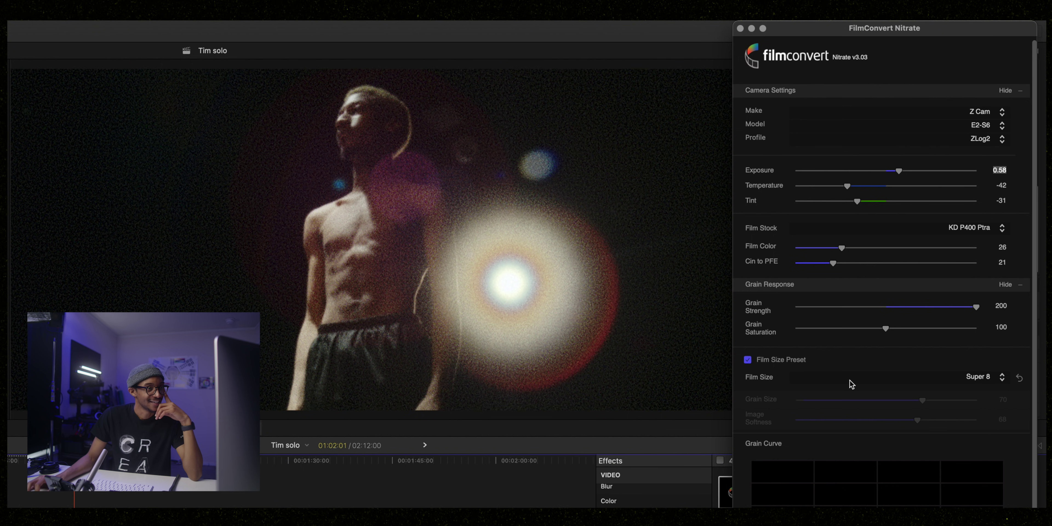
pyautogui.click(850, 379)
pyautogui.click(850, 388)
pyautogui.click(852, 378)
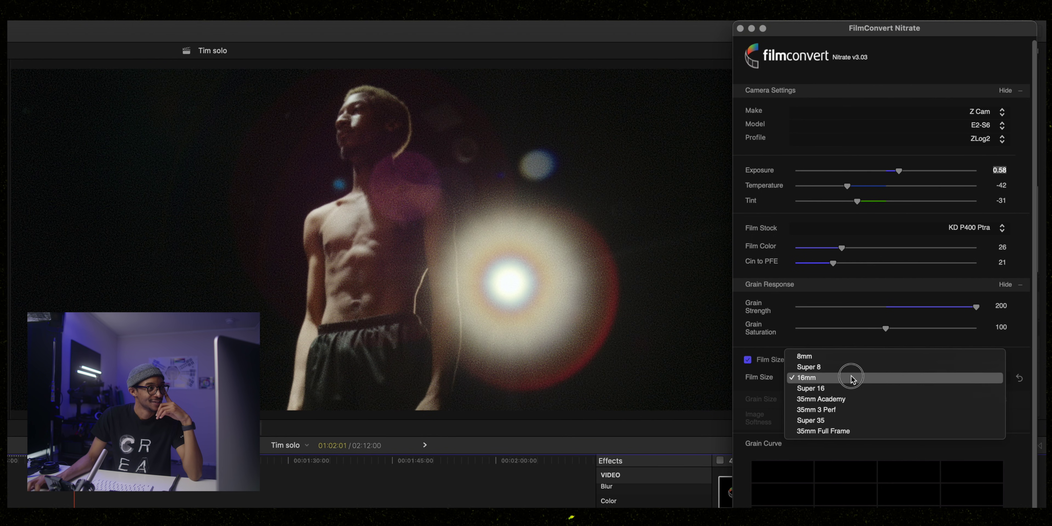
pyautogui.click(852, 431)
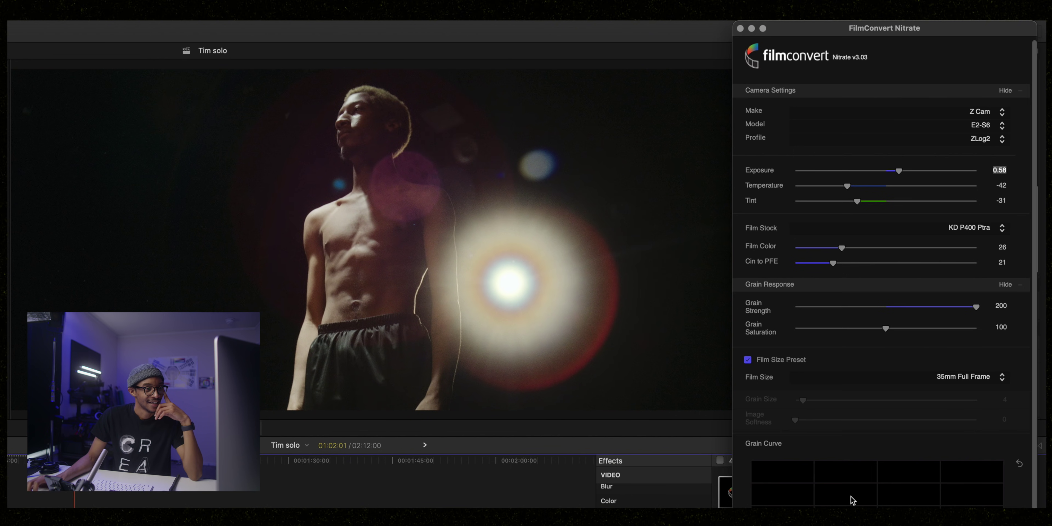
# Look at the Grain Curve and Color Wheels settings and close the FilmConvert Nitrate controls
pyautogui.scroll(-5, 853, 500)
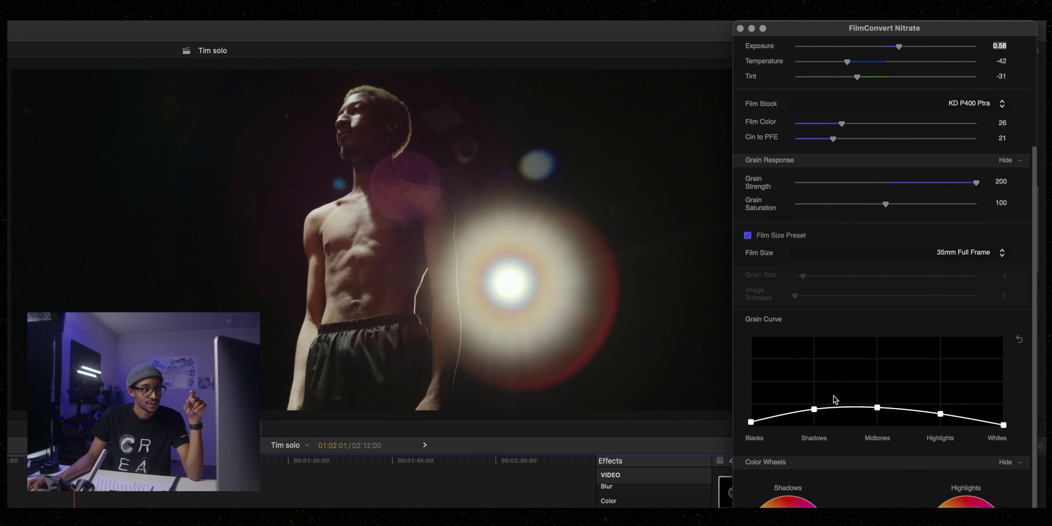
pyautogui.scroll(-1, 889, 448)
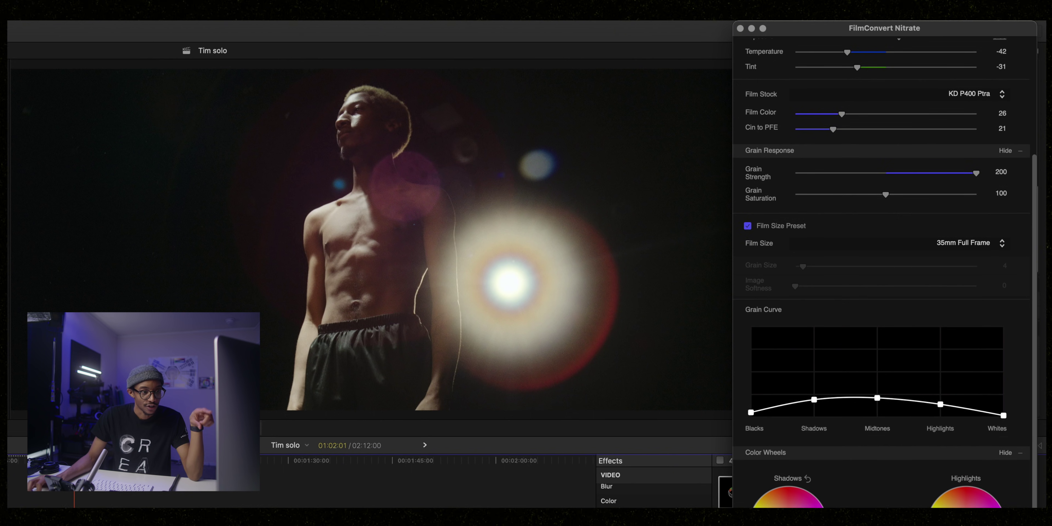
pyautogui.click(740, 30)
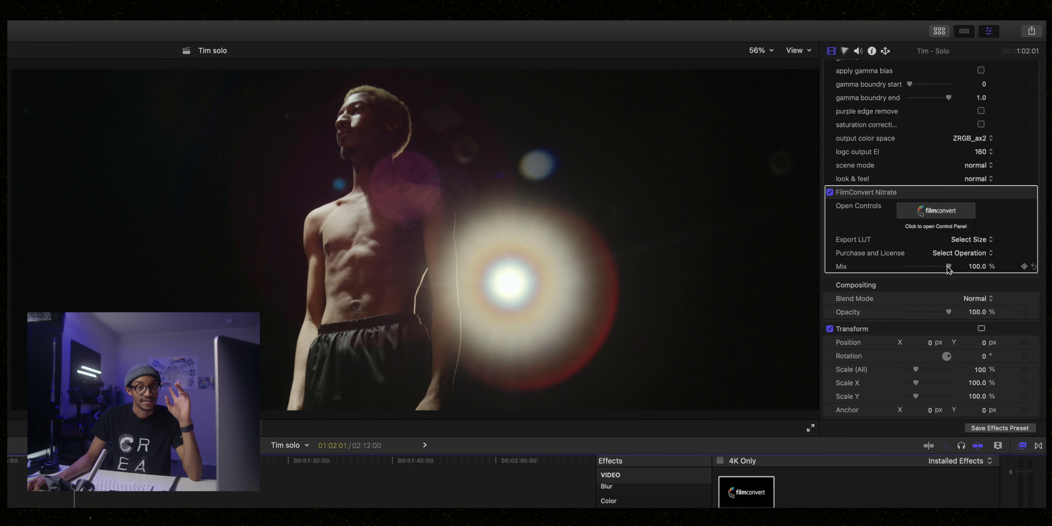
# Lower the FilmConvert Nitrate Mix to 55.0 % and switch the effect off and on to compare the image
pyautogui.moveTo(949, 267); pyautogui.dragTo(937, 275)
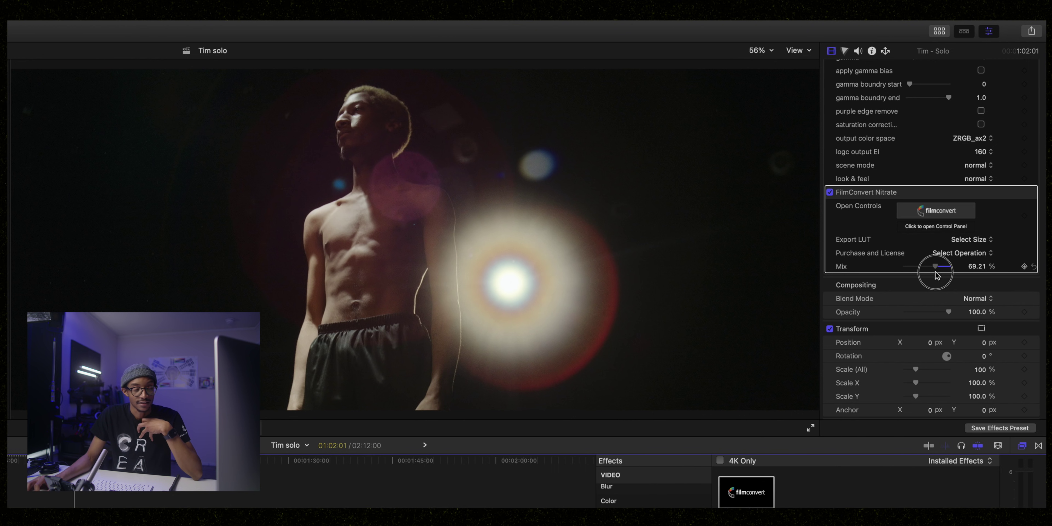
pyautogui.moveTo(937, 275); pyautogui.dragTo(930, 273)
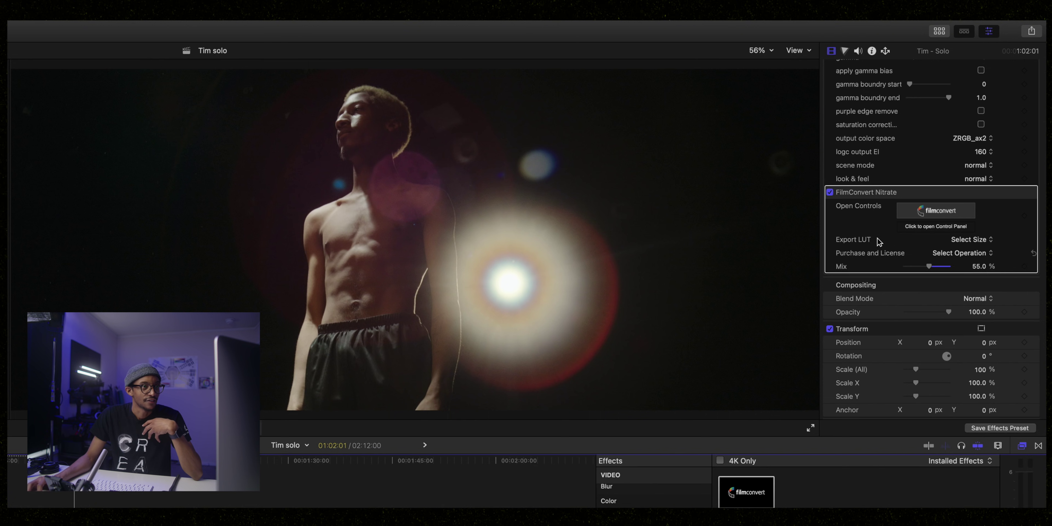
pyautogui.click(830, 192)
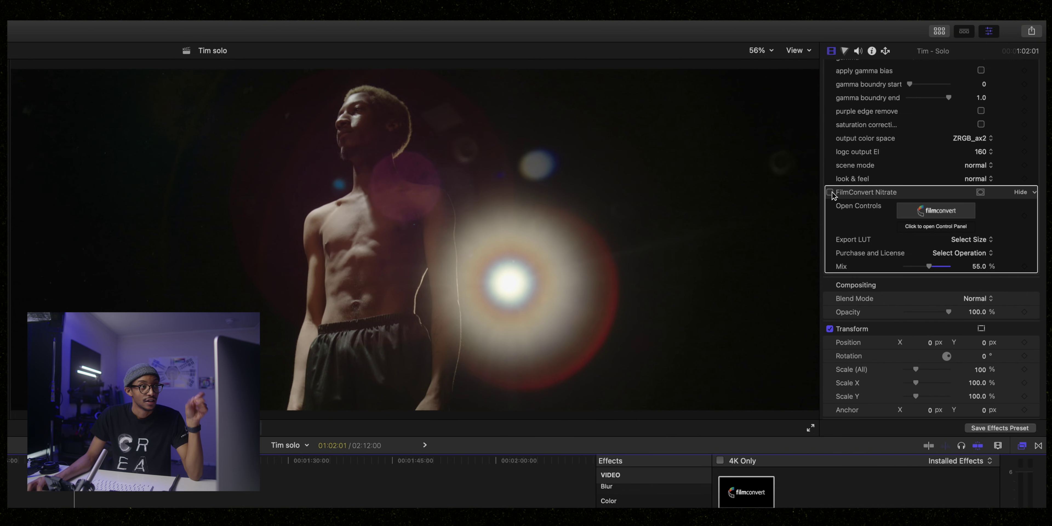
pyautogui.click(830, 192)
pyautogui.click(831, 192)
pyautogui.click(830, 192)
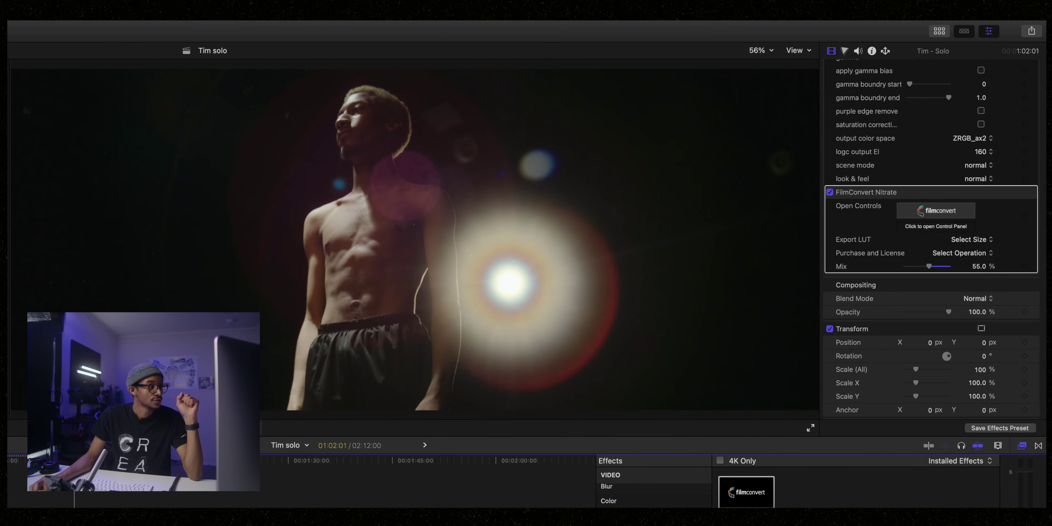